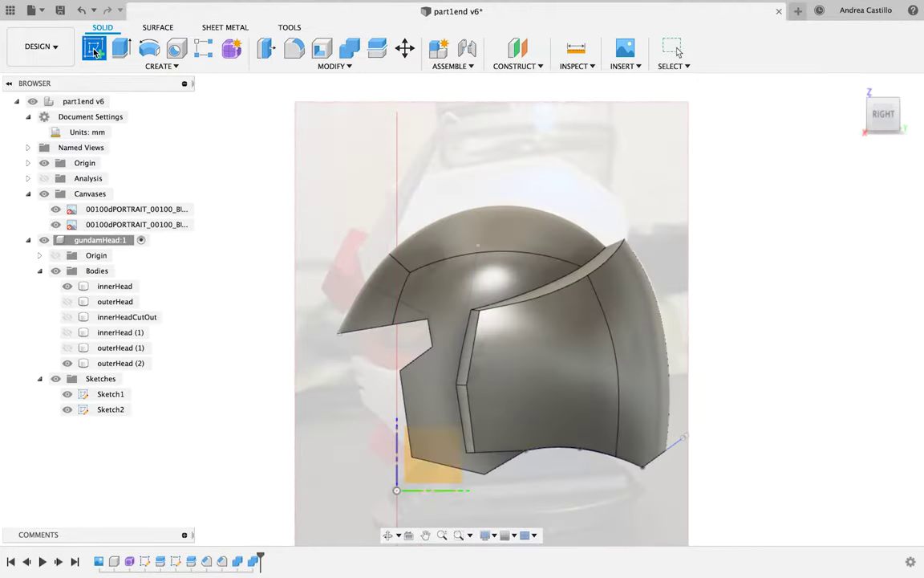
# On the side origin plane, sketch four connected lines outlining the crest above the helmet dome, with the upper edge about 51 mm long.
pyautogui.click(93, 50)
pyautogui.click(419, 470)
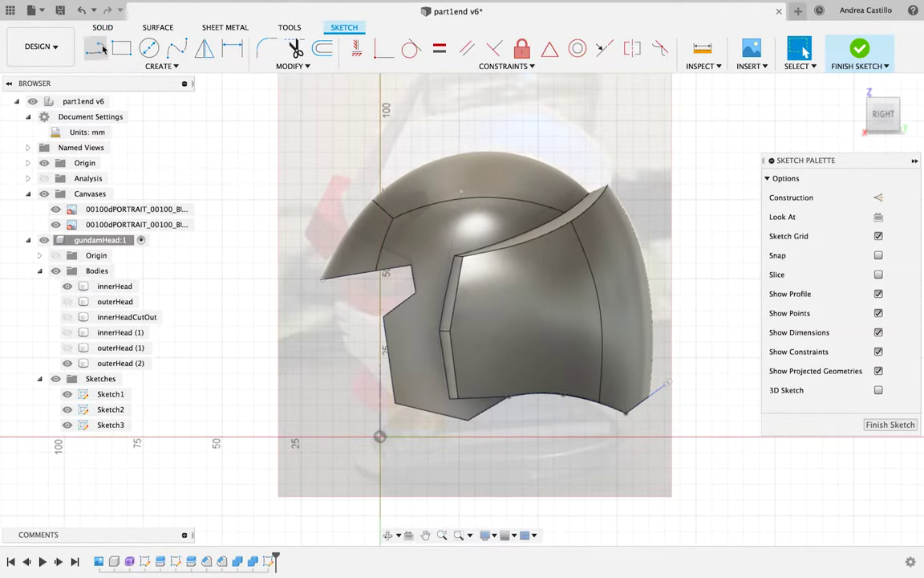
pyautogui.click(386, 205)
pyautogui.click(374, 138)
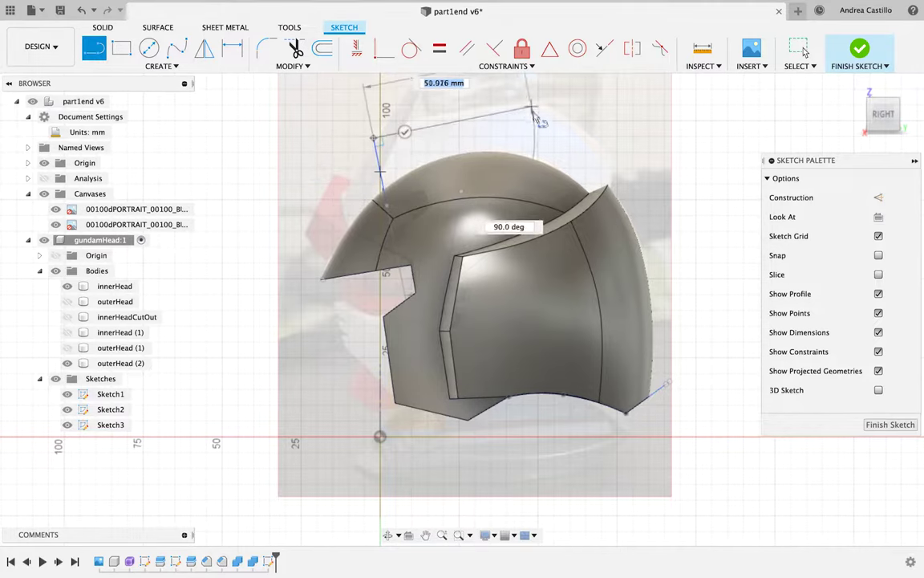
pyautogui.click(534, 116)
pyautogui.click(607, 154)
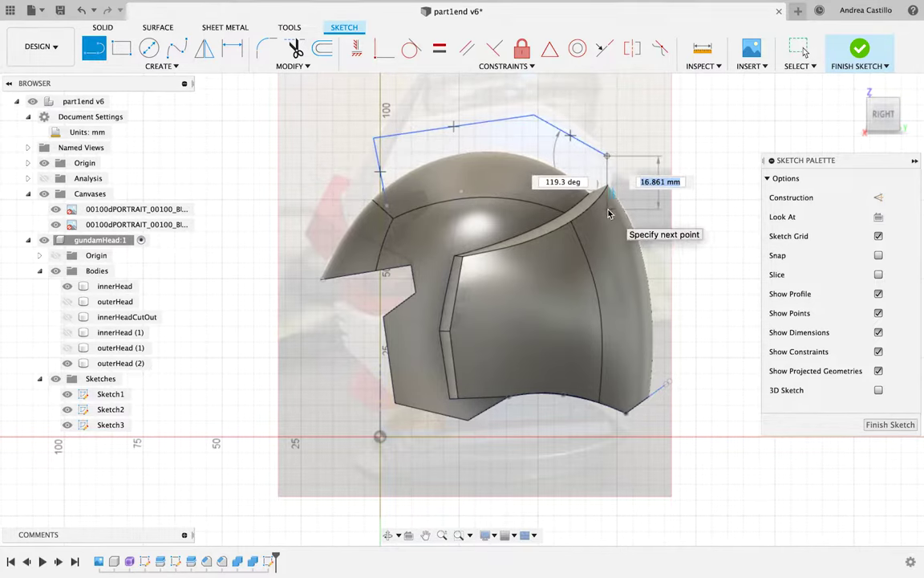
pyautogui.click(608, 219)
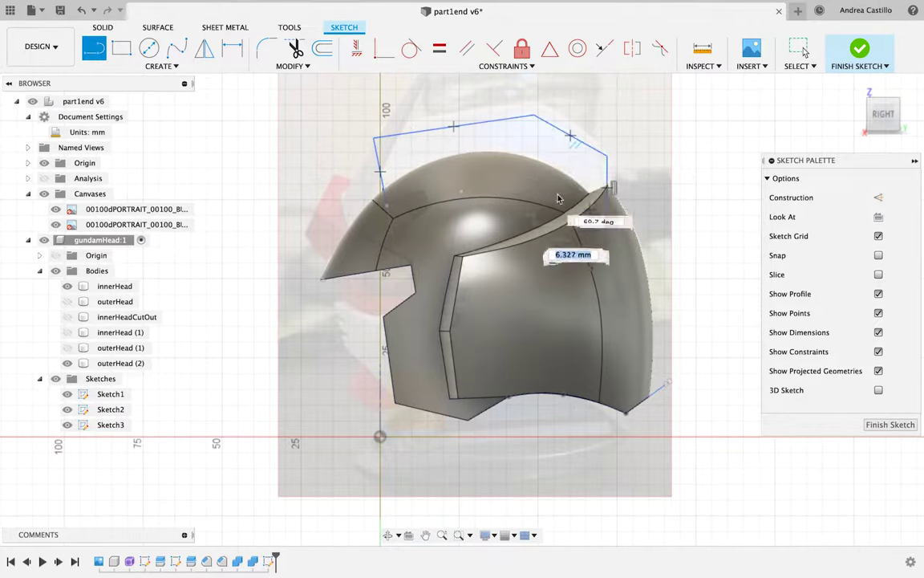
# Close the crest outline with a spline just inside the dome, nudge its corner points to fit the reference image, and finish the sketch.
pyautogui.click(177, 48)
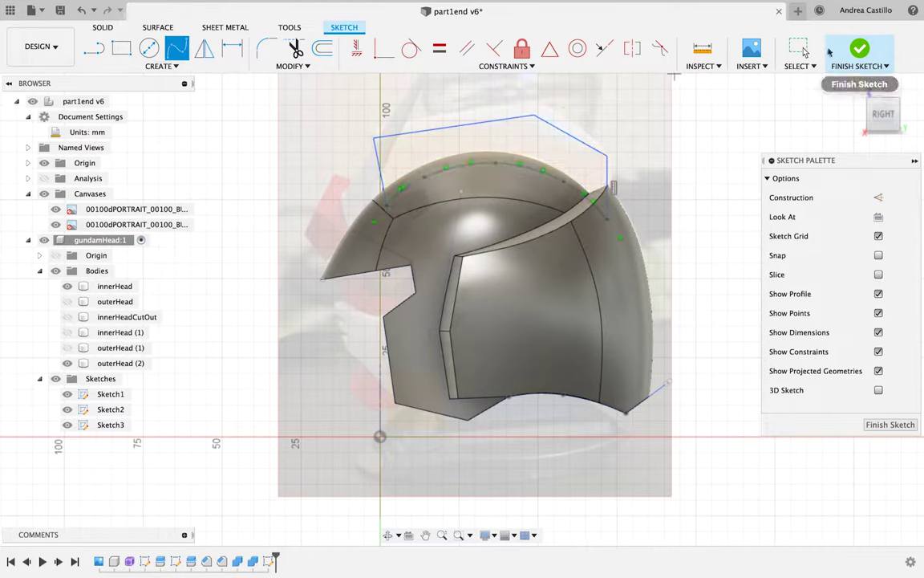
pyautogui.press('Escape')
pyautogui.moveTo(608, 155); pyautogui.dragTo(611, 157)
pyautogui.moveTo(610, 219); pyautogui.dragTo(610, 226)
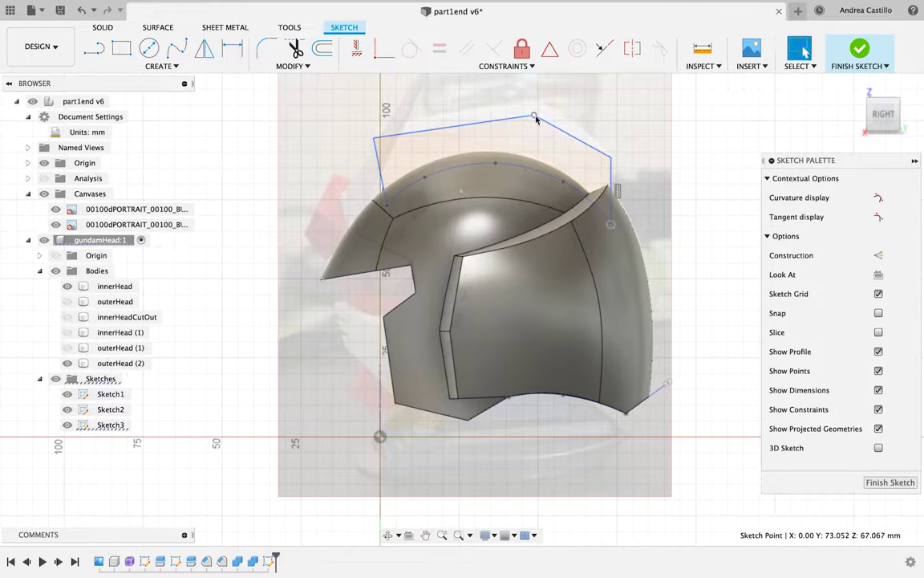
pyautogui.moveTo(534, 117); pyautogui.dragTo(542, 118)
pyautogui.moveTo(375, 138); pyautogui.dragTo(374, 131)
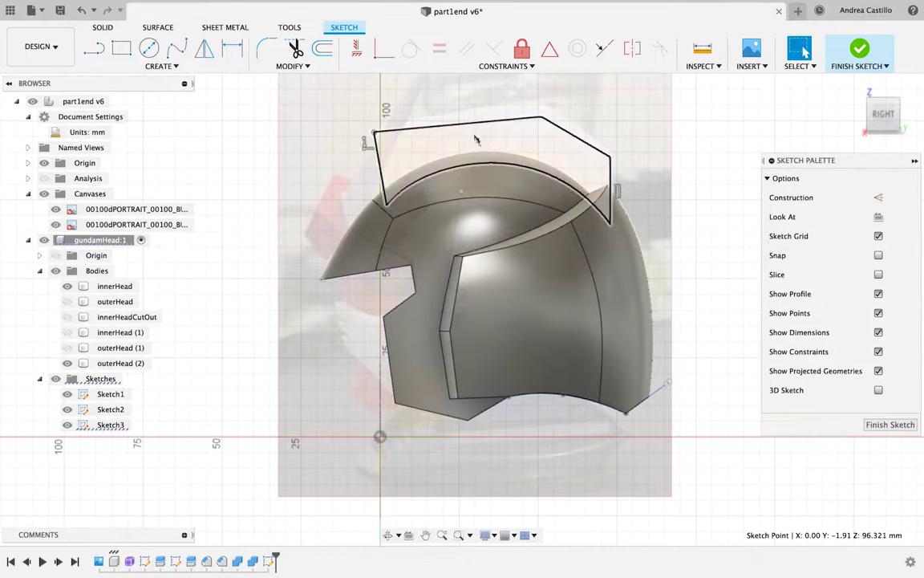
pyautogui.click(589, 166)
pyautogui.click(890, 423)
# Extrude the crest profile symmetrically by 12 mm as a new body.
pyautogui.click(862, 114)
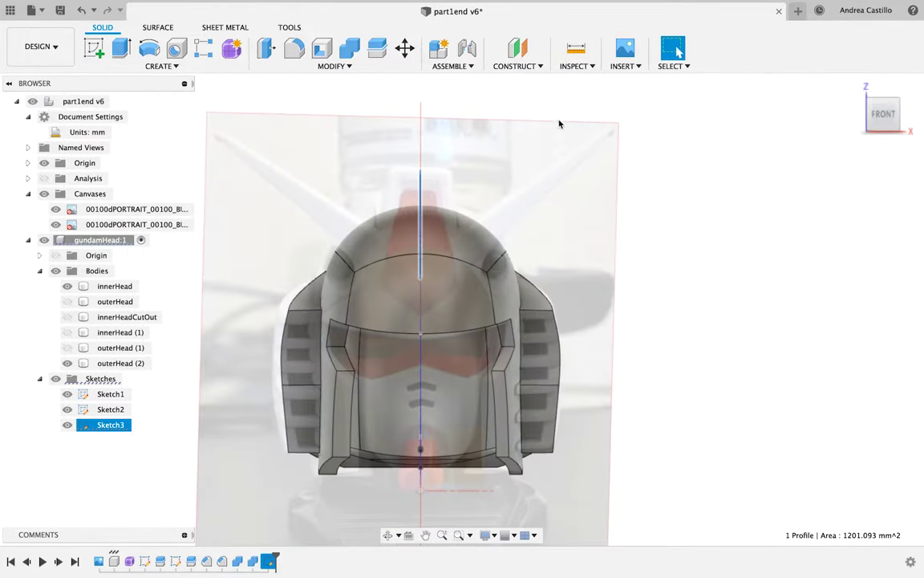
pyautogui.click(121, 48)
pyautogui.click(276, 350)
pyautogui.click(287, 388)
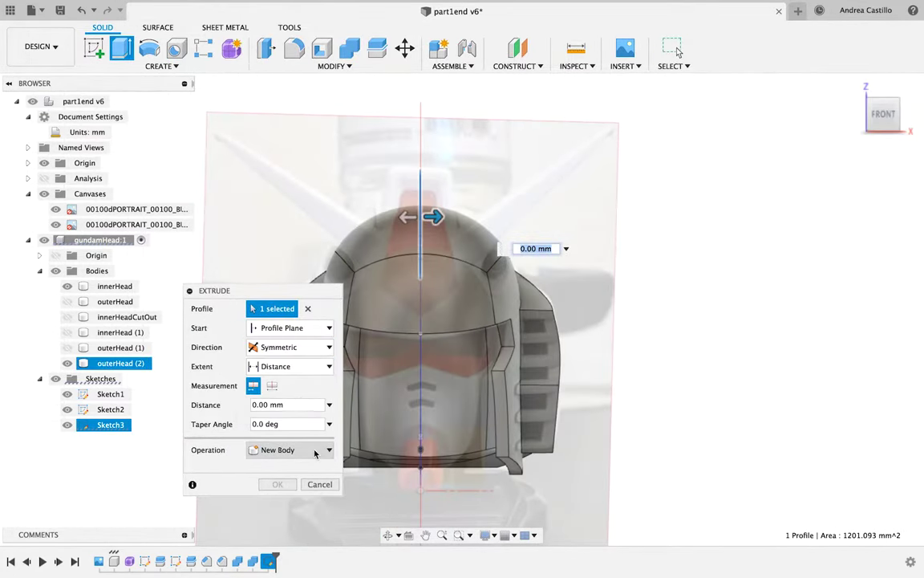
pyautogui.moveTo(434, 215); pyautogui.dragTo(483, 215)
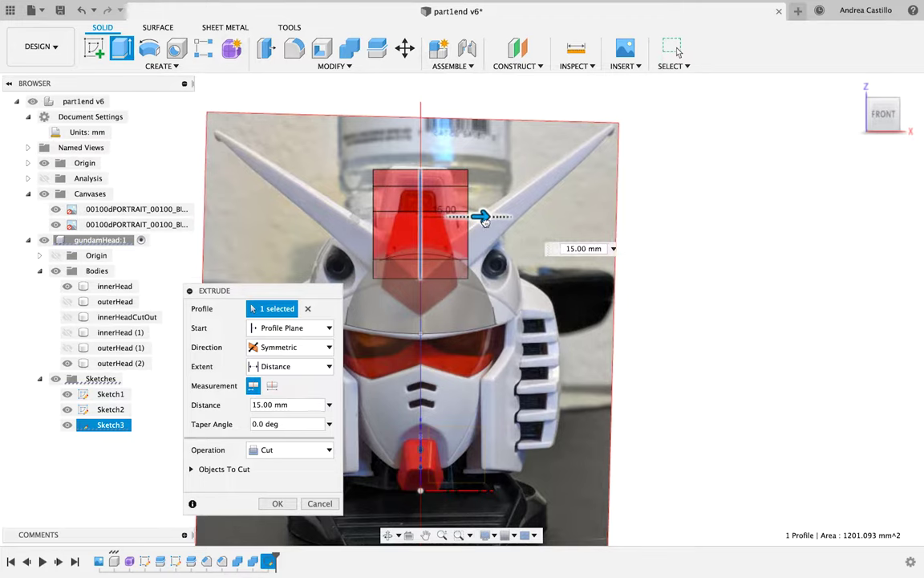
pyautogui.write('2')
pyautogui.click(290, 449)
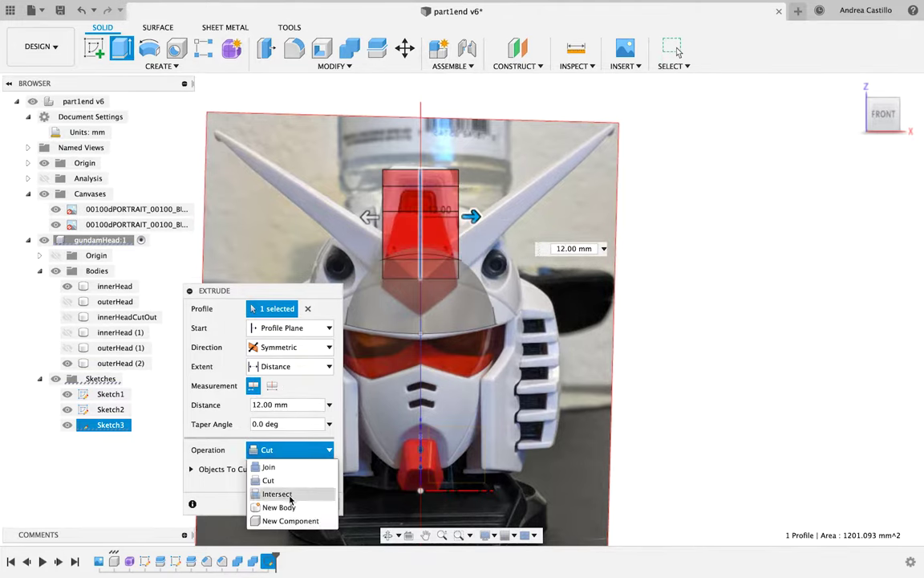
pyautogui.click(284, 507)
pyautogui.click(277, 485)
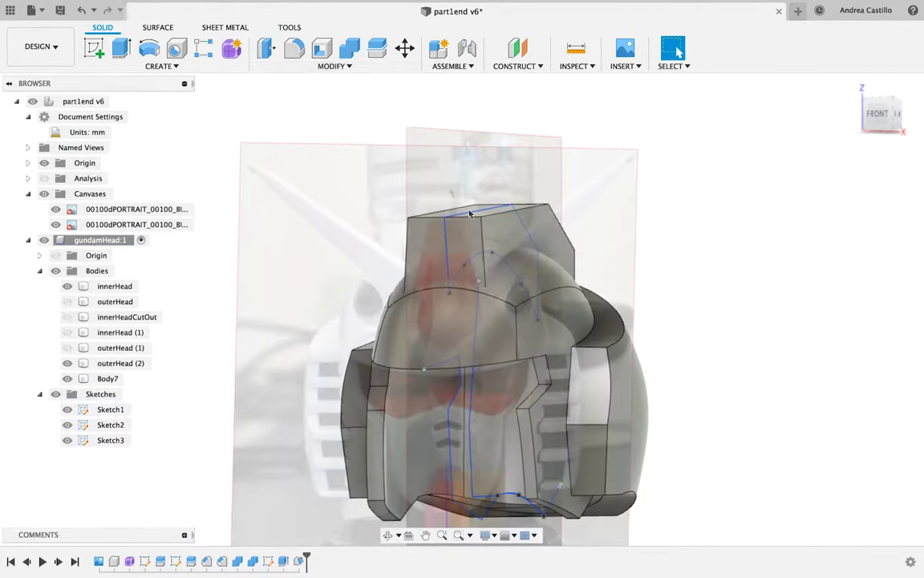
# Draft the crest's side face by 7 degrees, using the crest's upper face as the draft plane.
pyautogui.click(500, 240)
pyautogui.rightClick(500, 239)
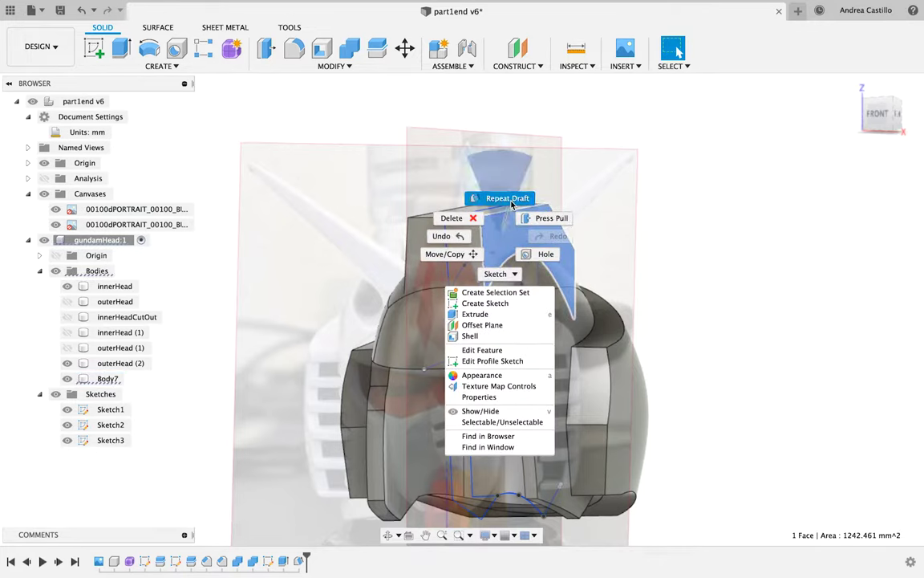
pyautogui.click(511, 201)
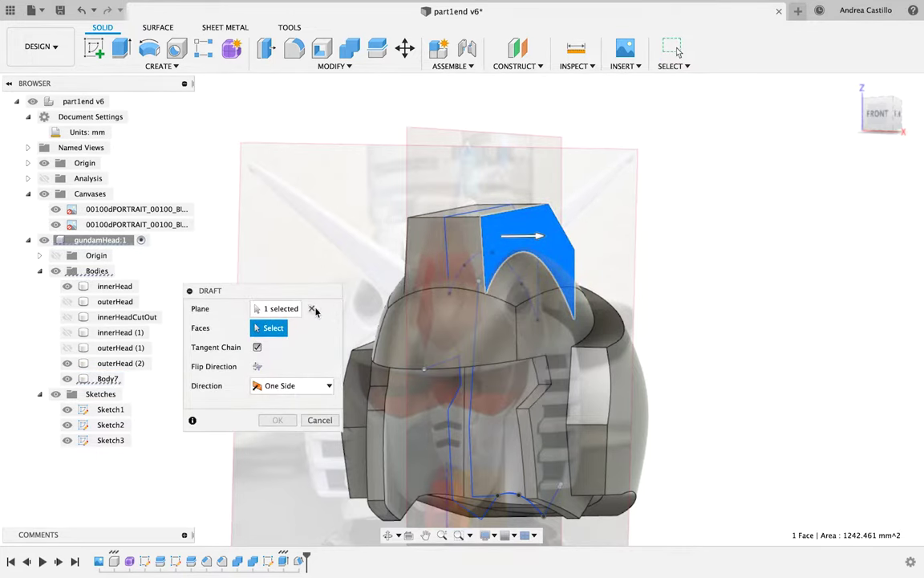
pyautogui.click(312, 308)
pyautogui.click(487, 211)
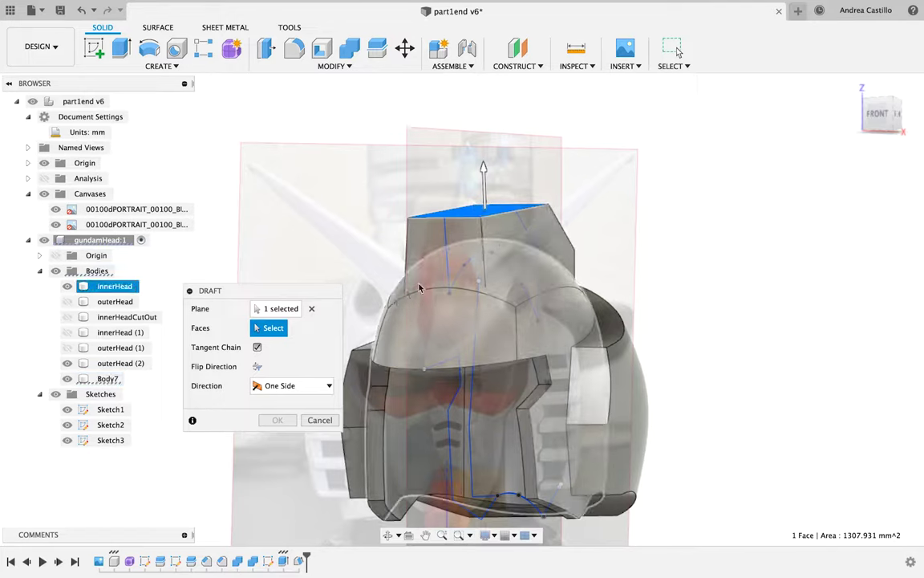
pyautogui.click(546, 273)
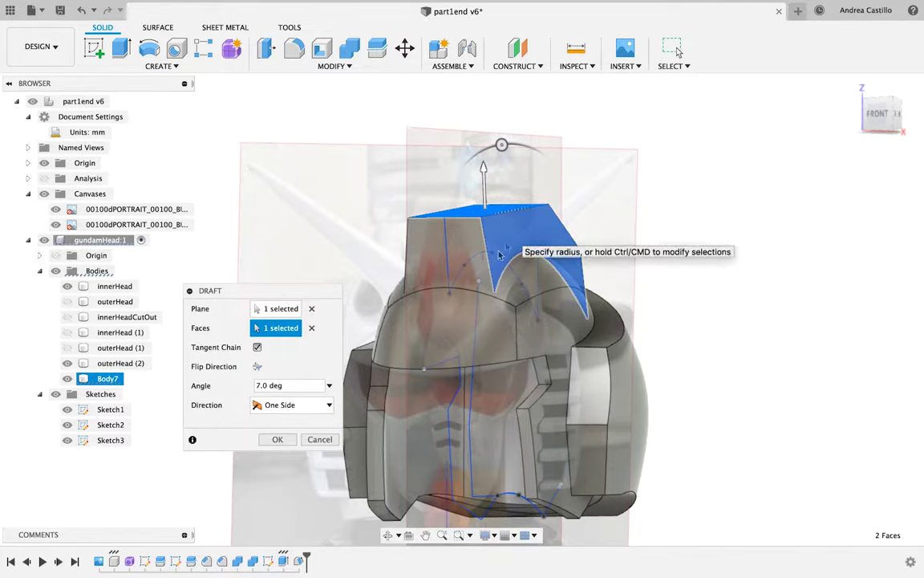
pyautogui.click(286, 444)
# Move the crest sketch's rear corner and lower rear endpoint slightly backward and down, checking the shape from several sides.
pyautogui.click(876, 119)
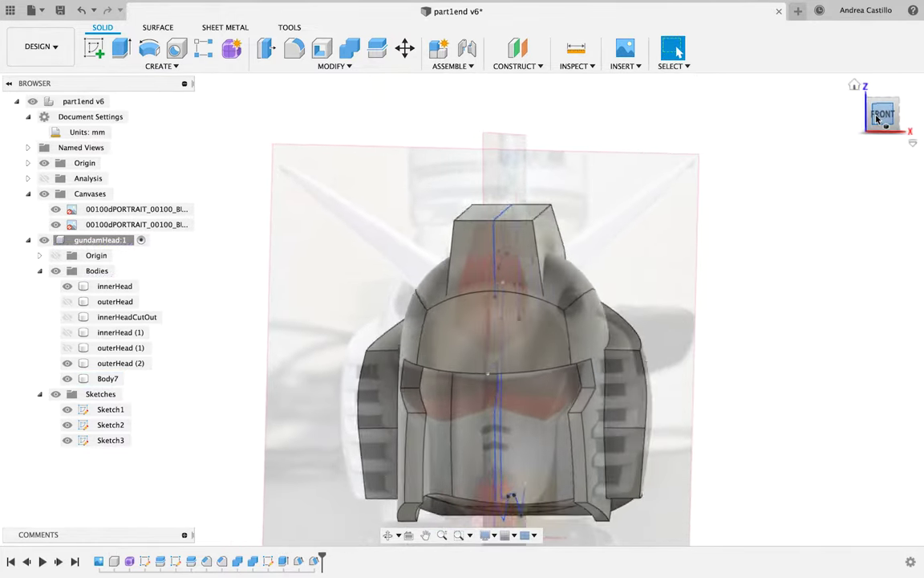
pyautogui.moveTo(880, 119)
pyautogui.mouseDown()
pyautogui.moveTo(890, 67)
pyautogui.moveTo(816, 128)
pyautogui.moveTo(744, 140)
pyautogui.mouseUp()
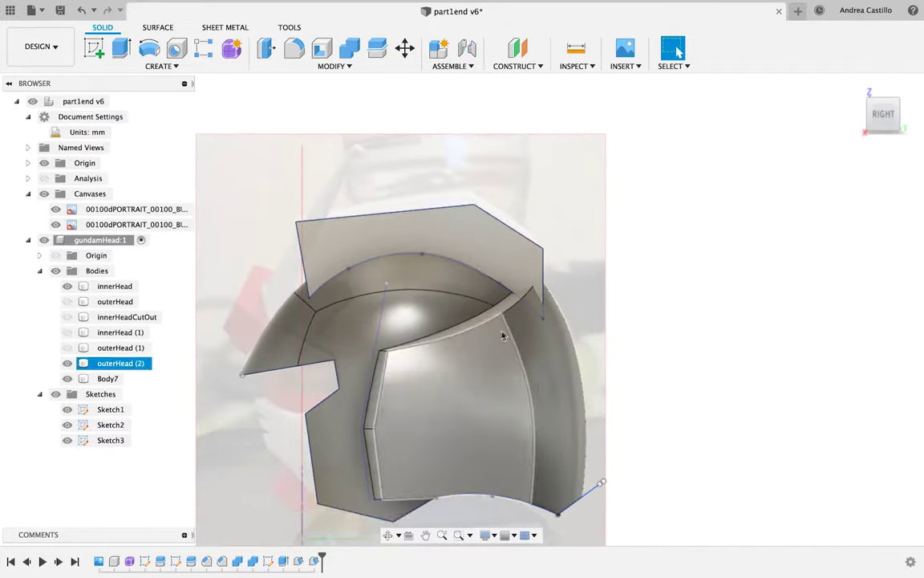
pyautogui.scroll(2, 497, 272)
pyautogui.moveTo(553, 319); pyautogui.dragTo(557, 327)
pyautogui.click(905, 114)
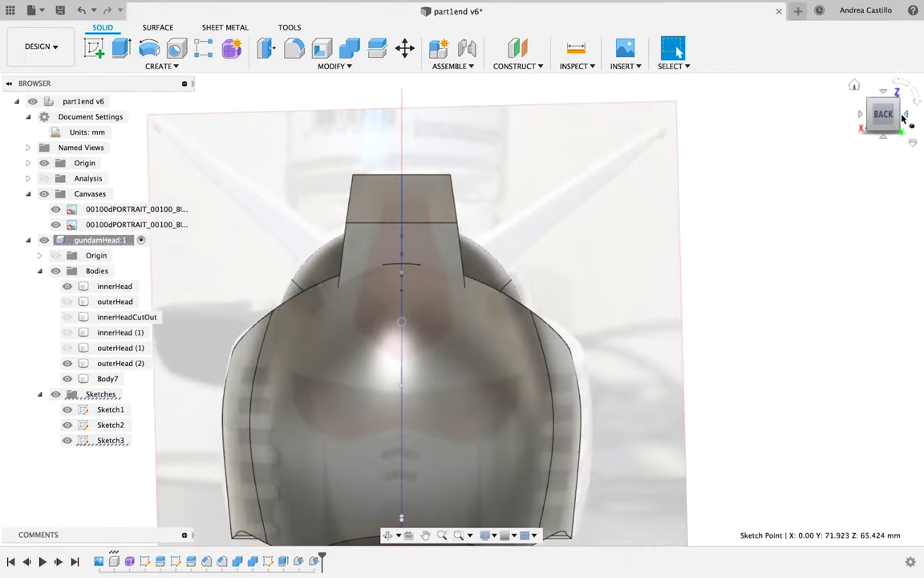
pyautogui.click(860, 114)
pyautogui.moveTo(547, 223); pyautogui.dragTo(552, 227)
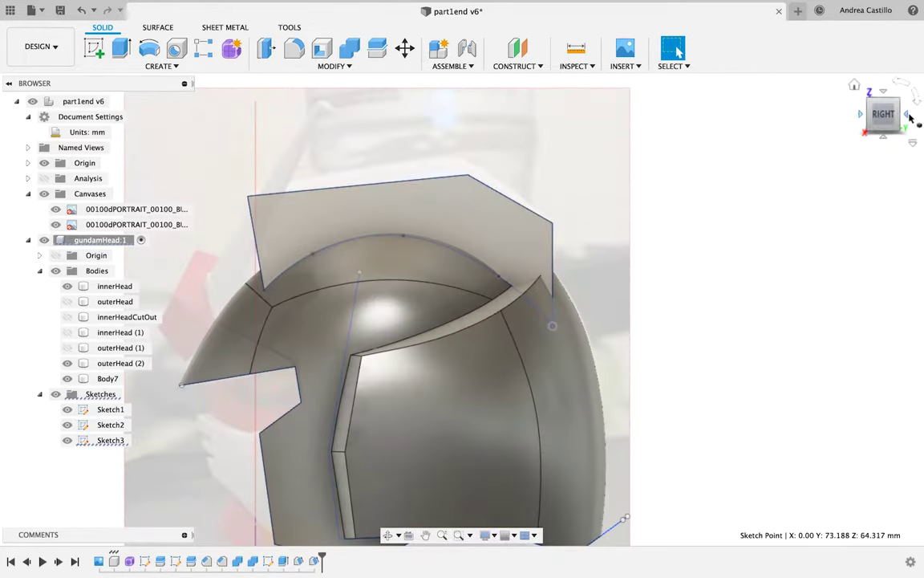
pyautogui.click(908, 116)
pyautogui.click(907, 115)
pyautogui.click(907, 119)
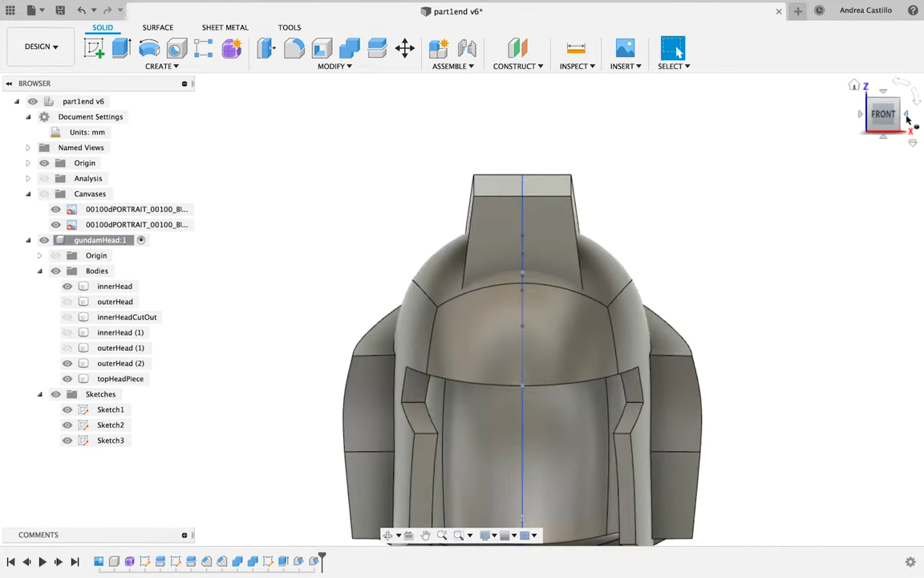
# Construct an offset plane at 0 mm on the crest's rear face and start a sketch on it.
pyautogui.click(907, 119)
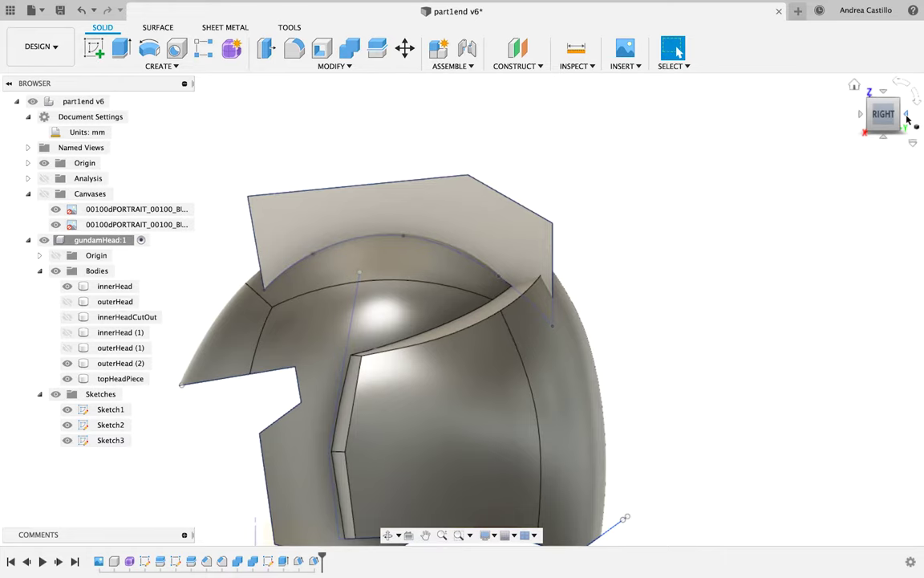
pyautogui.click(908, 118)
pyautogui.click(442, 229)
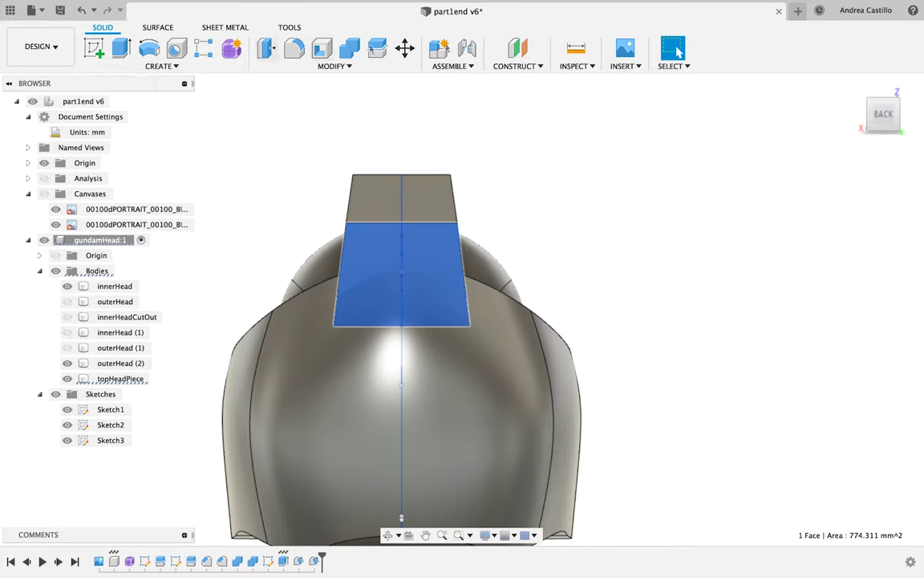
pyautogui.click(517, 48)
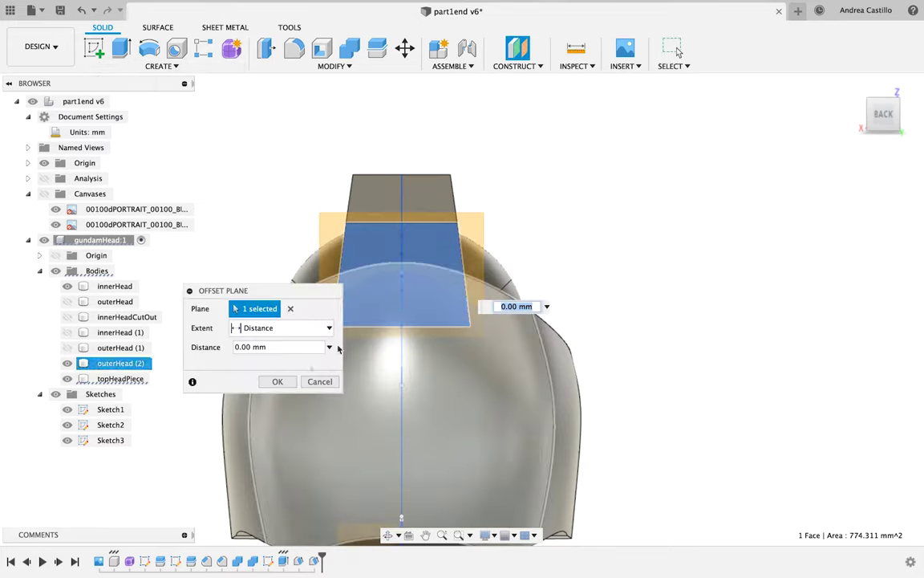
pyautogui.click(278, 381)
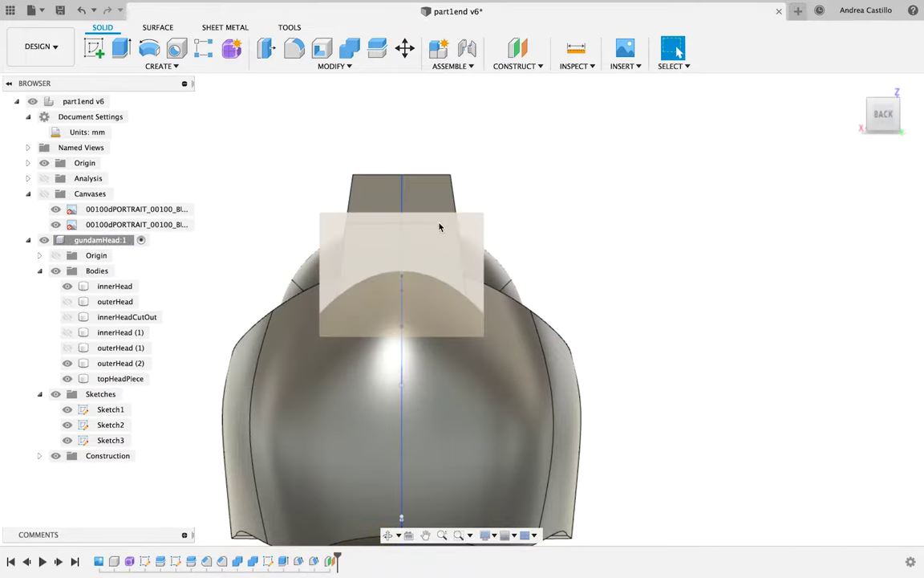
pyautogui.click(95, 48)
pyautogui.click(412, 270)
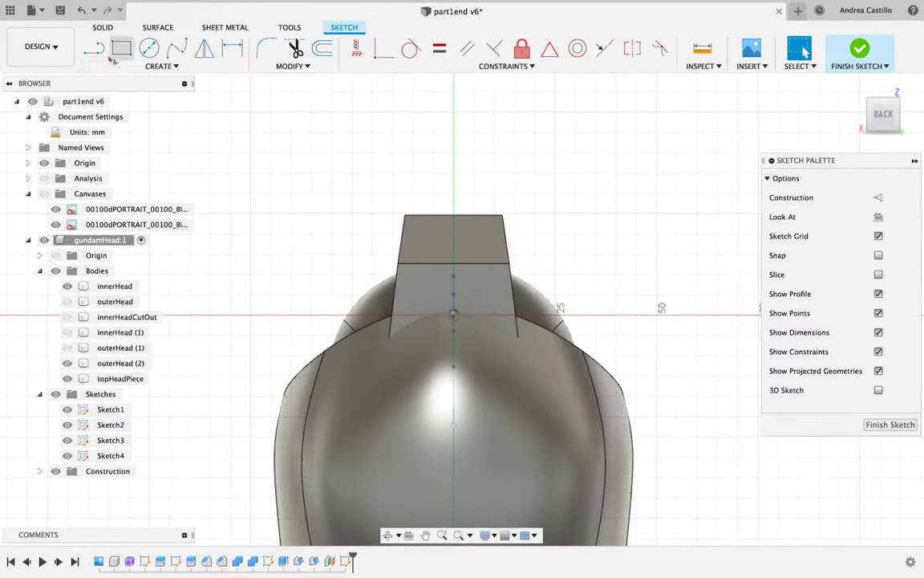
pyautogui.click(94, 48)
pyautogui.scroll(5, 406, 274)
pyautogui.click(393, 258)
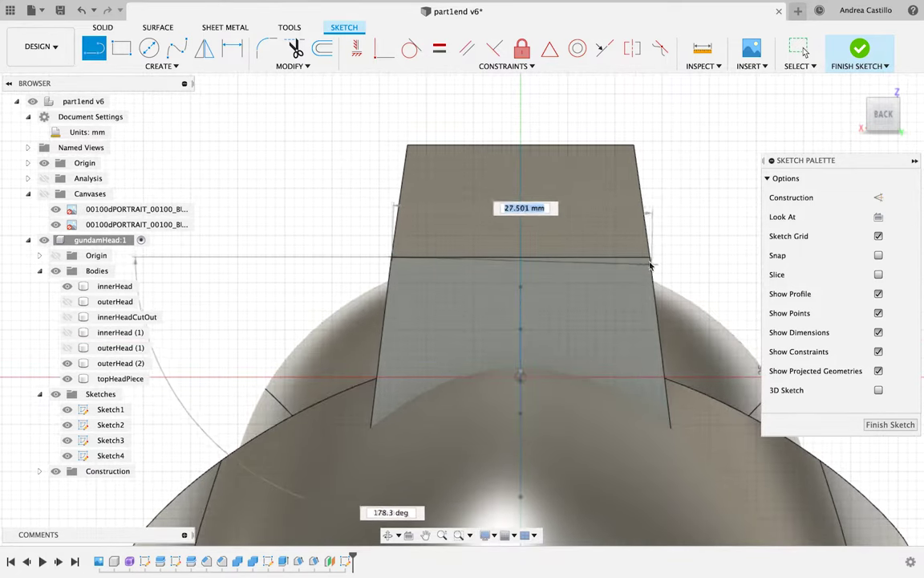
pyautogui.click(650, 264)
pyautogui.moveTo(646, 294); pyautogui.dragTo(576, 199, button='middle')
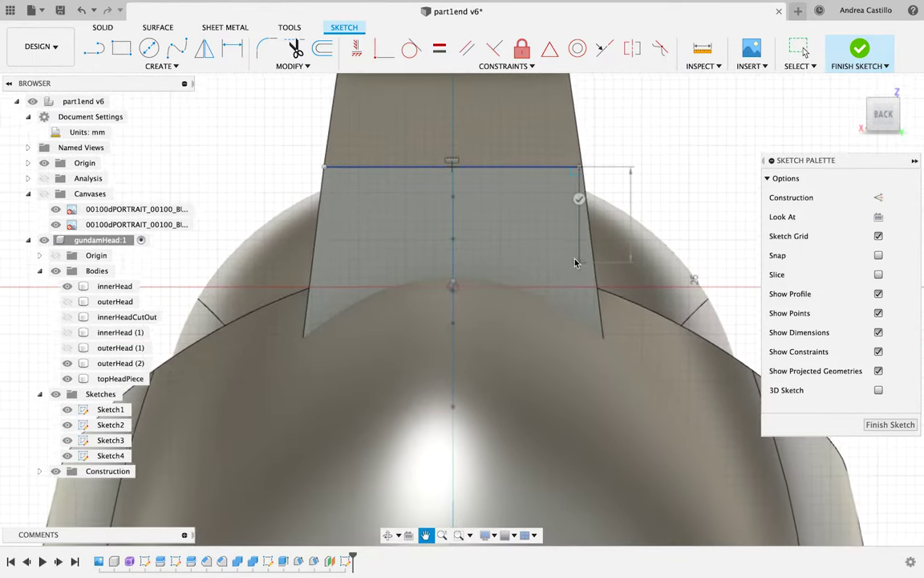
pyautogui.click(599, 333)
pyautogui.press('Escape')
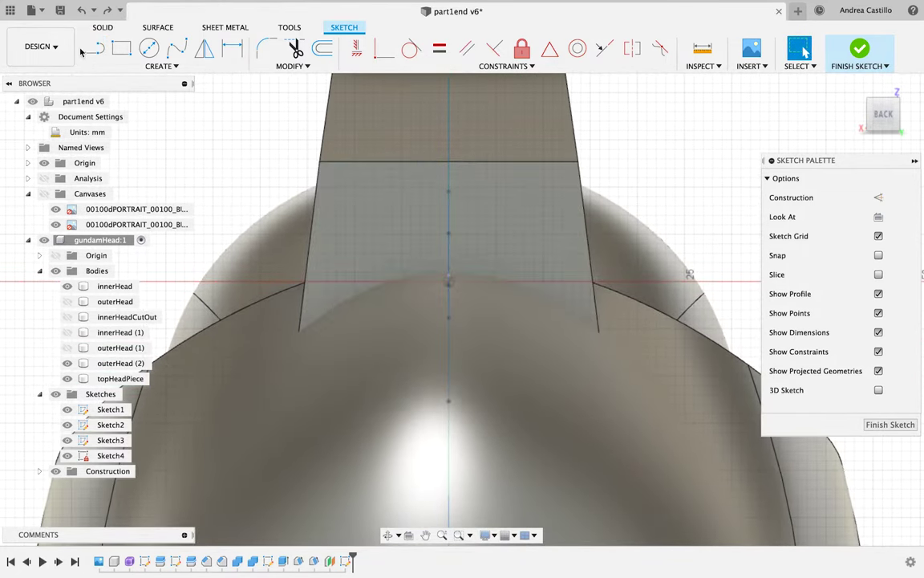
# Trace the crest's rear face with a closed four-line outline extending below the face, and finish the sketch.
pyautogui.click(320, 163)
pyautogui.click(578, 162)
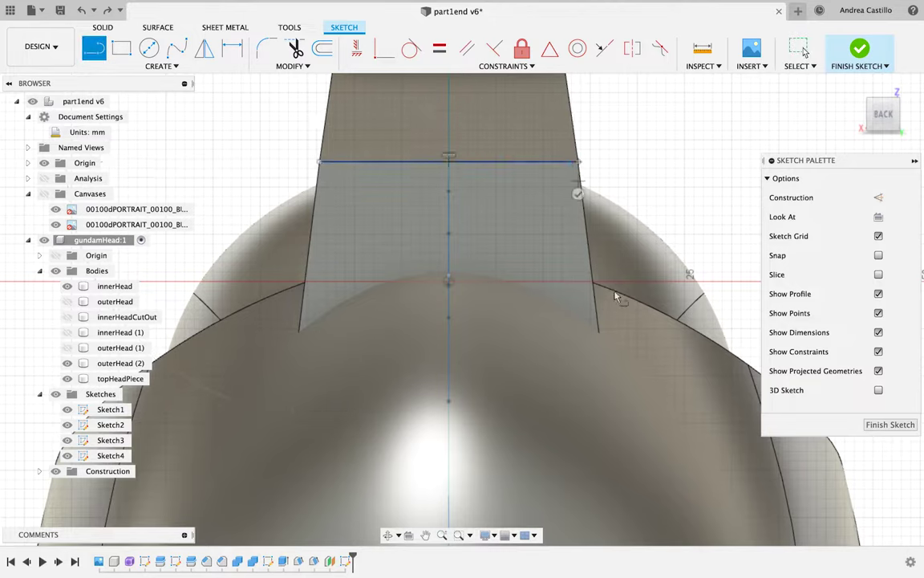
pyautogui.click(602, 365)
pyautogui.click(297, 365)
pyautogui.click(320, 162)
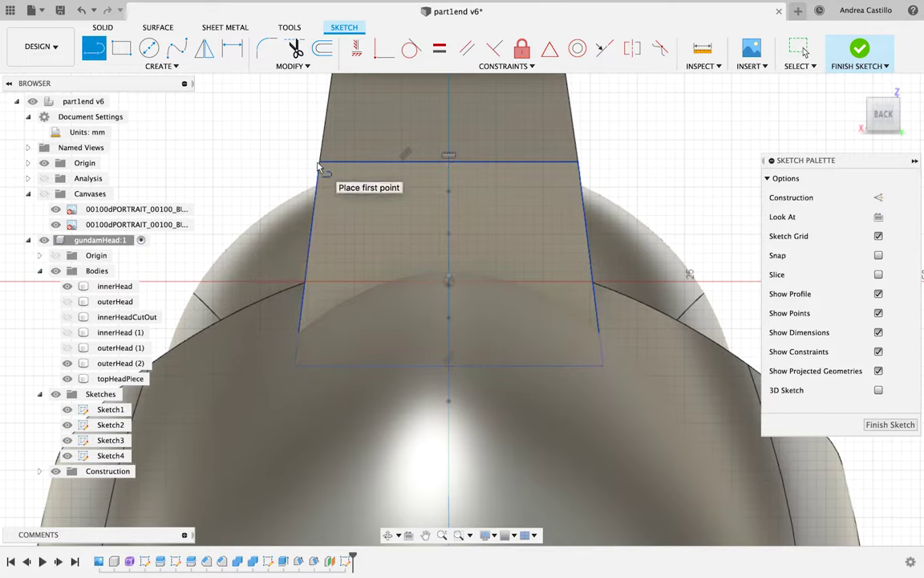
pyautogui.click(859, 50)
# Set up a two-sided cut extrusion of the crest's rear face with distances of -5 mm and -15 mm.
pyautogui.click(122, 48)
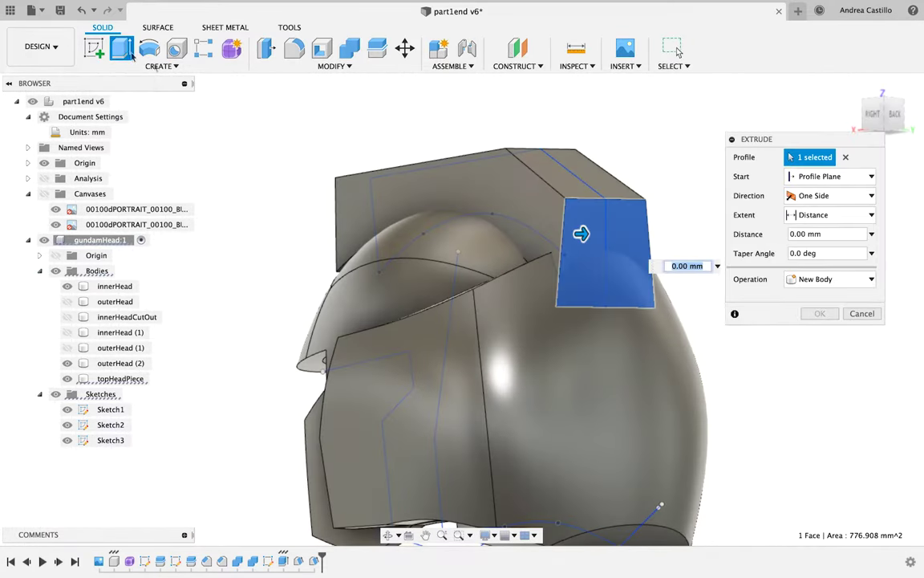
pyautogui.moveTo(581, 234); pyautogui.dragTo(547, 233)
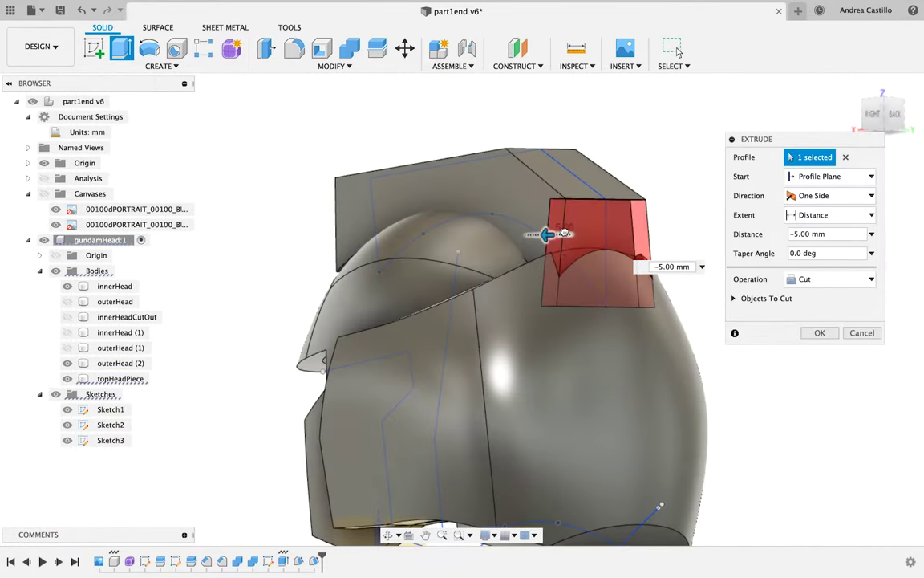
pyautogui.click(881, 113)
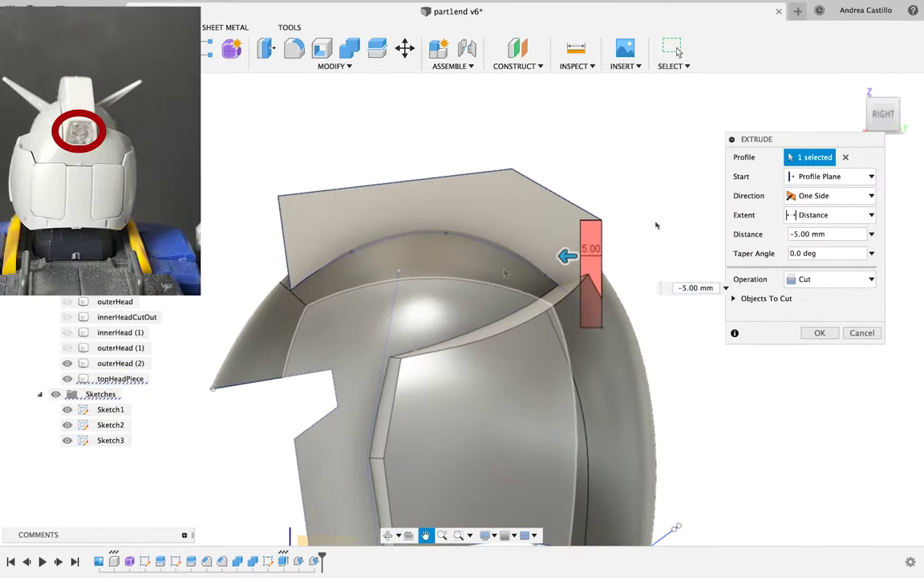
pyautogui.click(834, 195)
pyautogui.click(810, 213)
pyautogui.moveTo(593, 255); pyautogui.dragTo(678, 255)
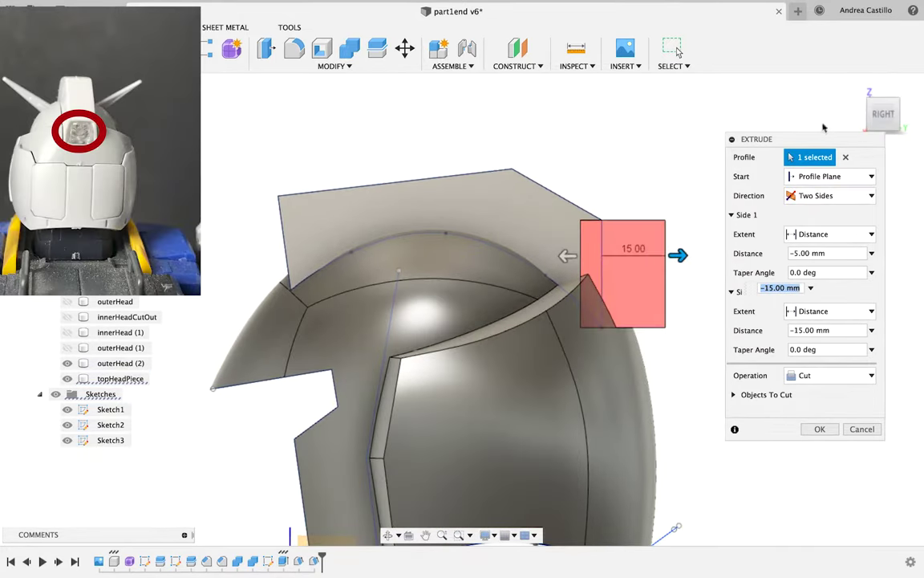
pyautogui.moveTo(885, 114); pyautogui.dragTo(852, 122)
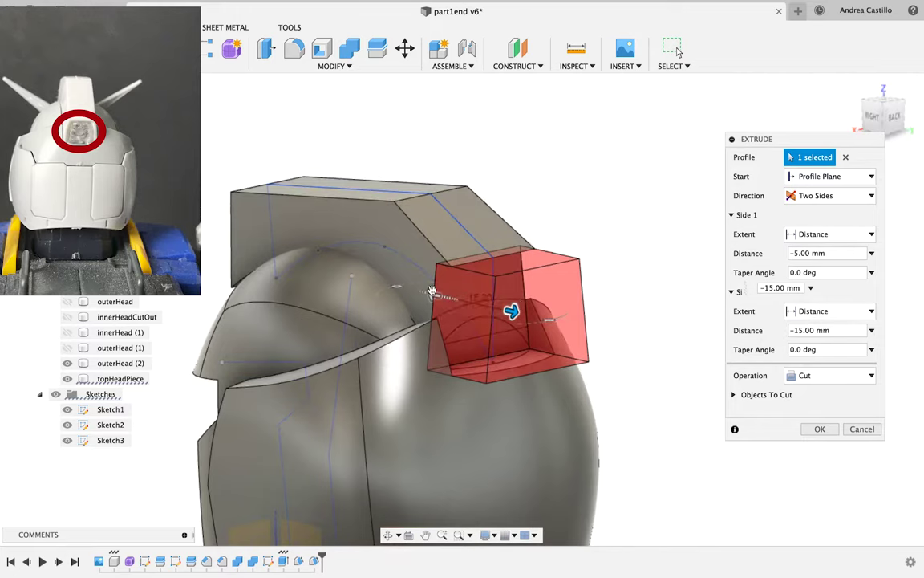
# Set the cut's first-side distance to -1 mm, exclude topHeadPiece so only innerHead and the outer head are cut, and apply it.
pyautogui.click(733, 394)
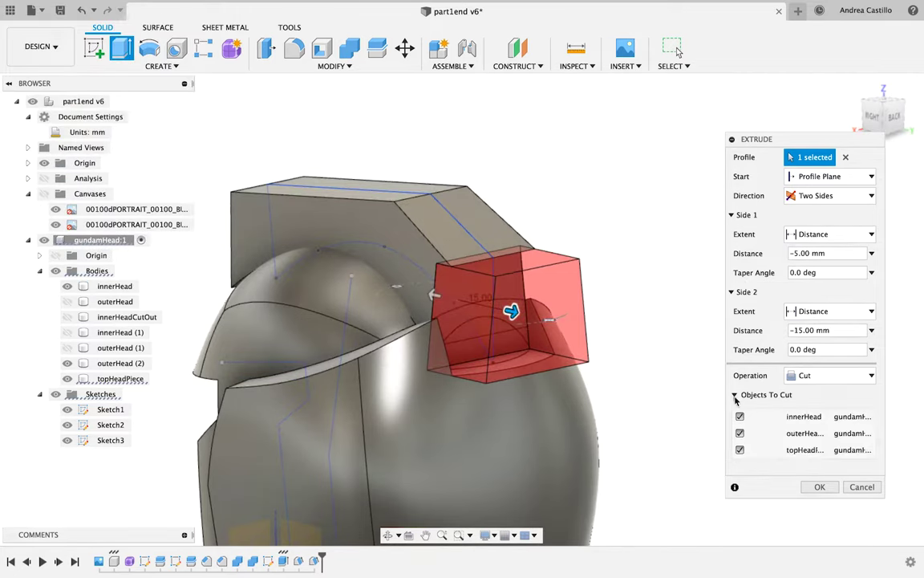
pyautogui.click(739, 416)
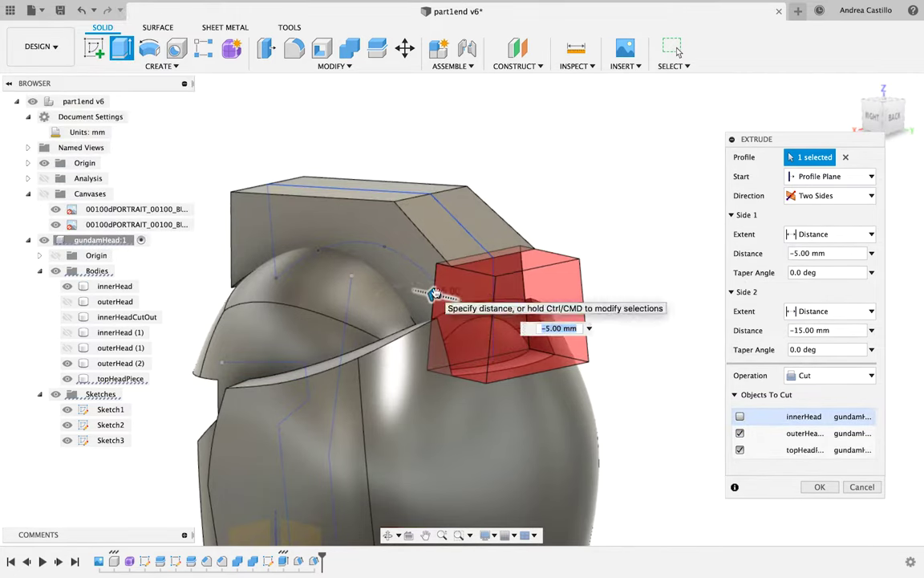
pyautogui.scroll(3, 439, 319)
pyautogui.write('-1')
pyautogui.click(739, 416)
pyautogui.click(740, 449)
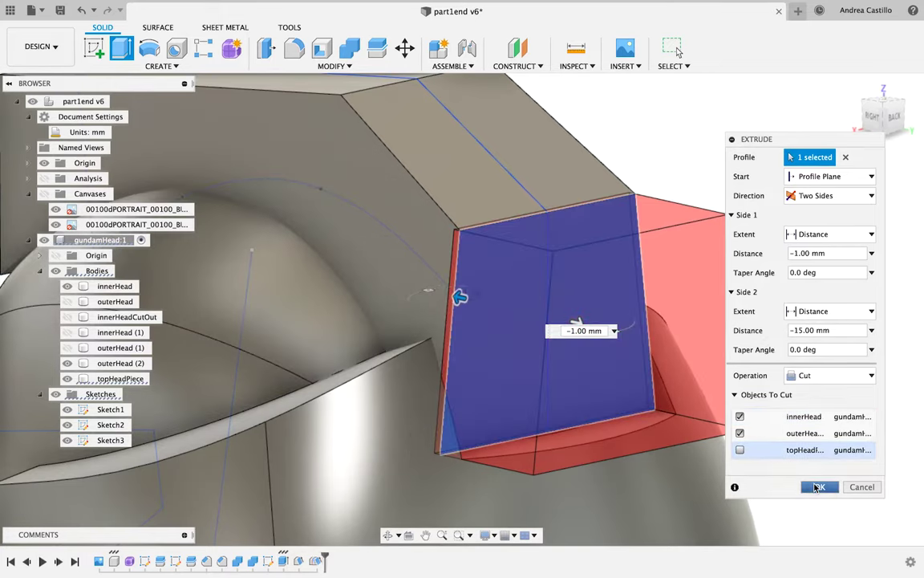
pyautogui.click(820, 487)
# Start a sketch on the rear face of the crest.
pyautogui.click(560, 213)
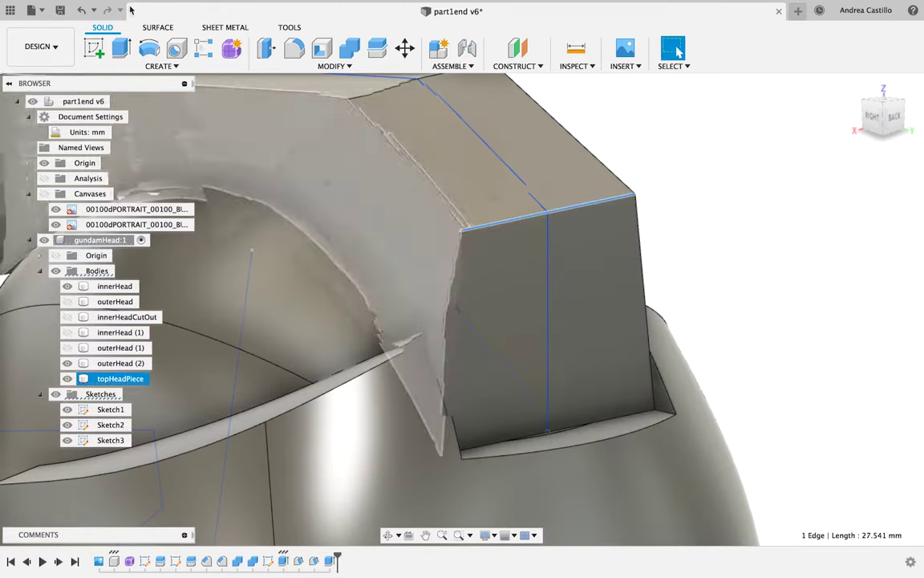
pyautogui.click(94, 48)
pyautogui.click(487, 228)
pyautogui.rightClick(487, 229)
pyautogui.click(545, 314)
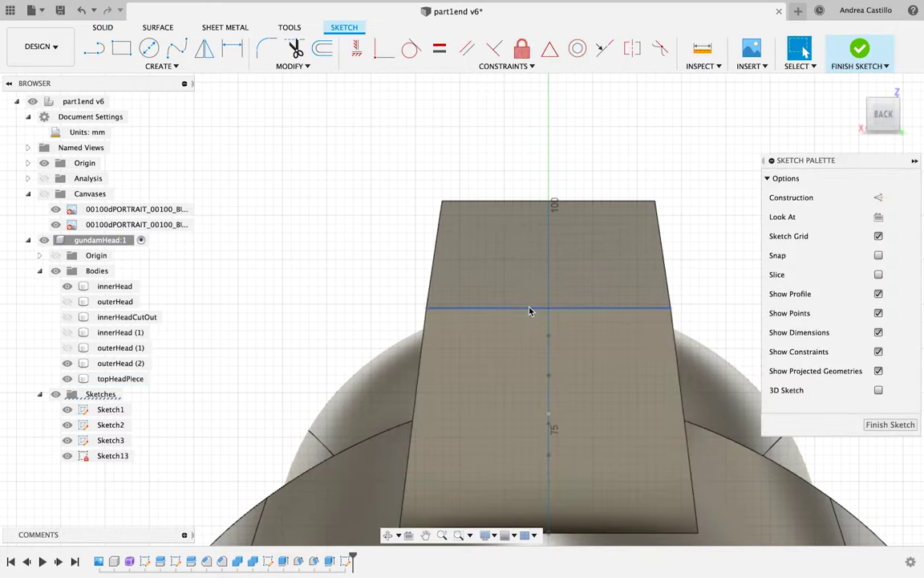
# Offset the four edges of the crest's rear face inward by 4 mm and finish the sketch.
pyautogui.click(522, 308)
pyautogui.click(323, 50)
pyautogui.moveTo(439, 349); pyautogui.dragTo(435, 236, button='middle')
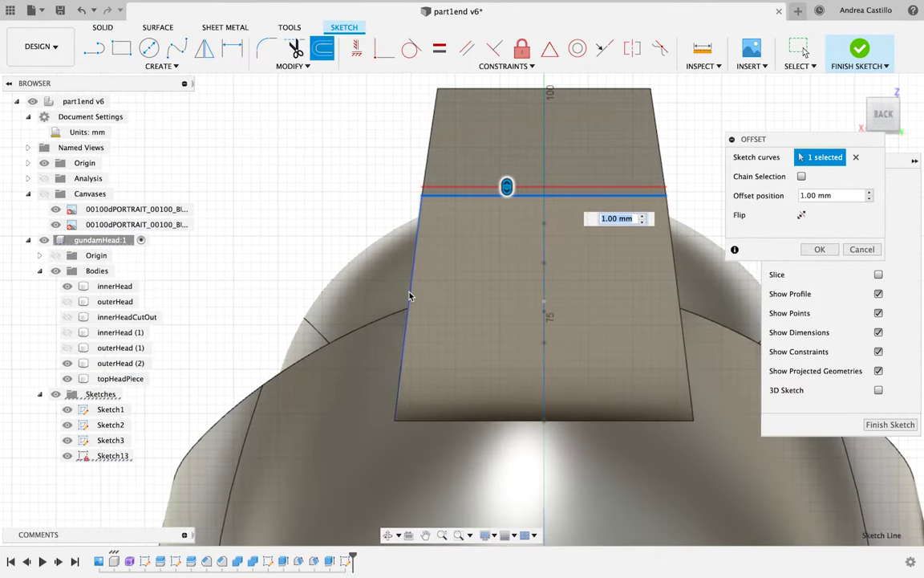
pyautogui.click(410, 295)
pyautogui.click(570, 419)
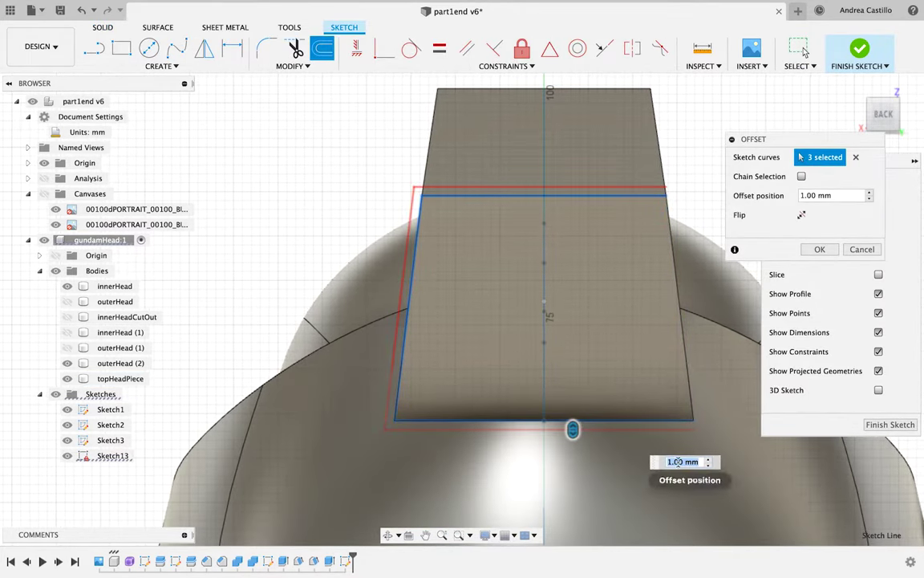
pyautogui.click(688, 381)
pyautogui.write('4')
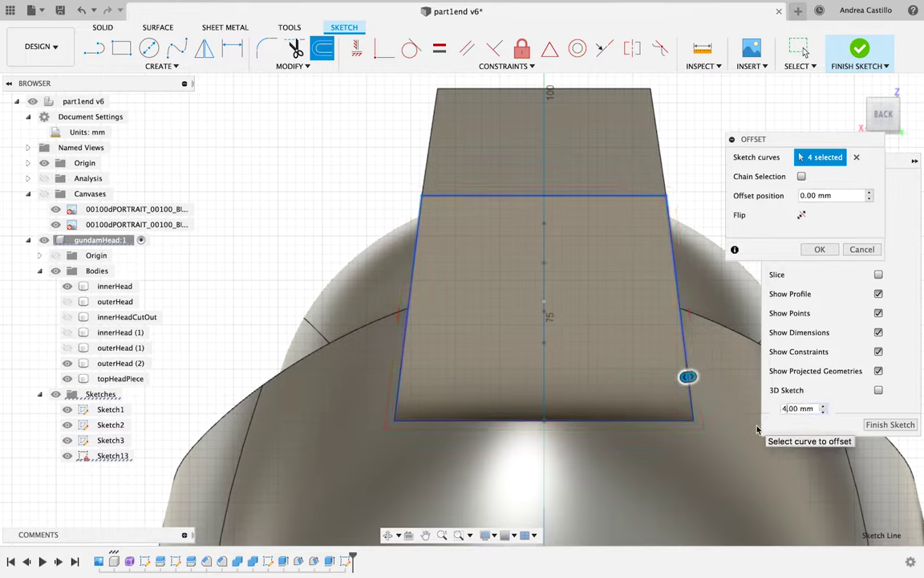
pyautogui.write('-')
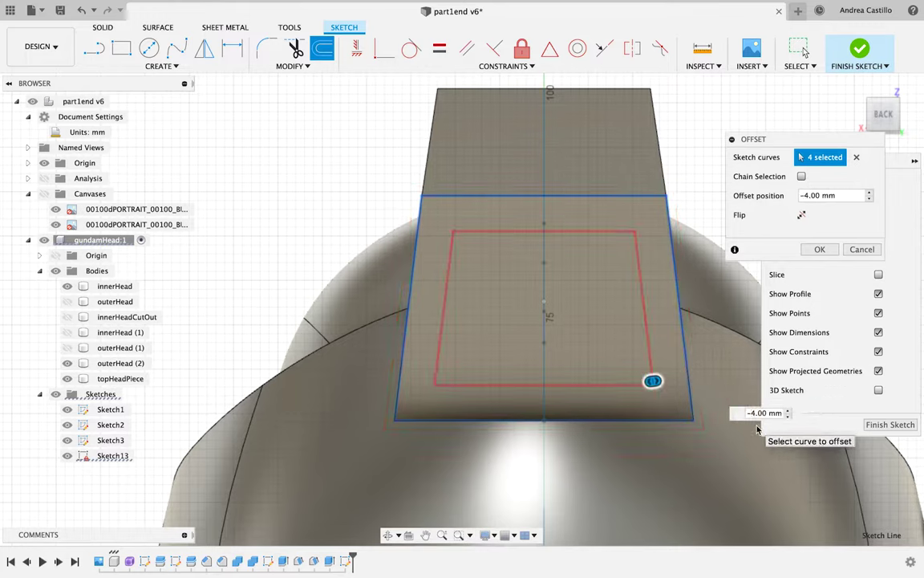
pyautogui.click(819, 249)
pyautogui.click(873, 427)
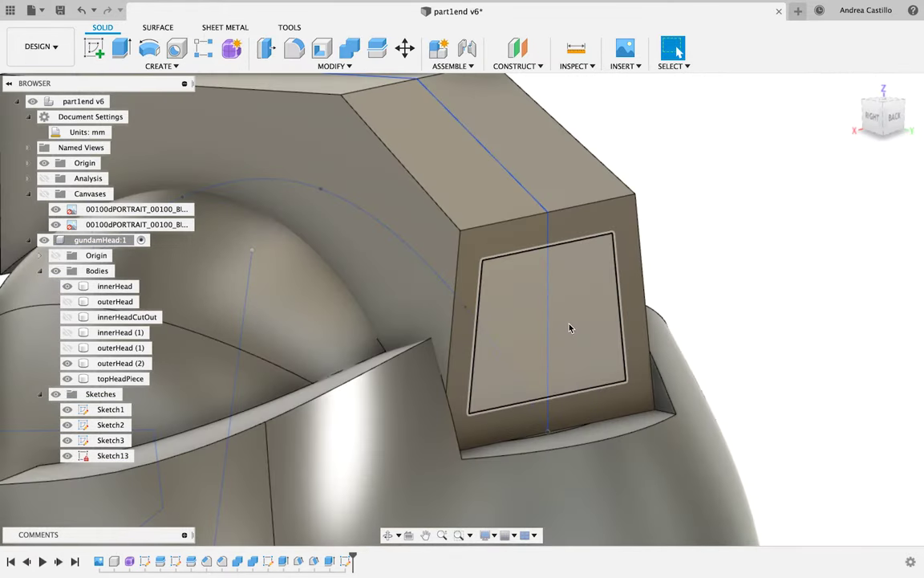
# Extrude the inner offset profile on the crest's rear face by -1 mm as a cut.
pyautogui.click(596, 340)
pyautogui.rightClick(596, 340)
pyautogui.click(601, 399)
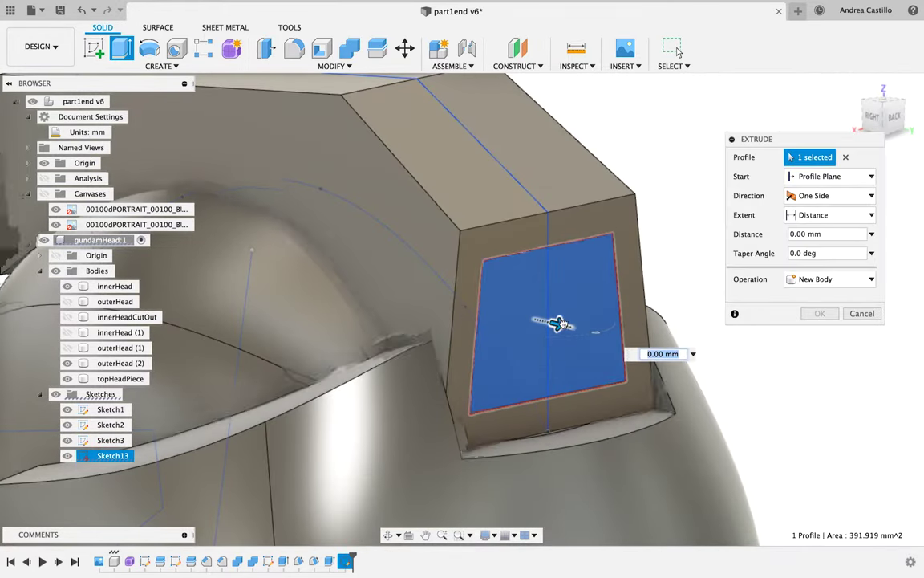
pyautogui.moveTo(555, 321); pyautogui.dragTo(499, 288)
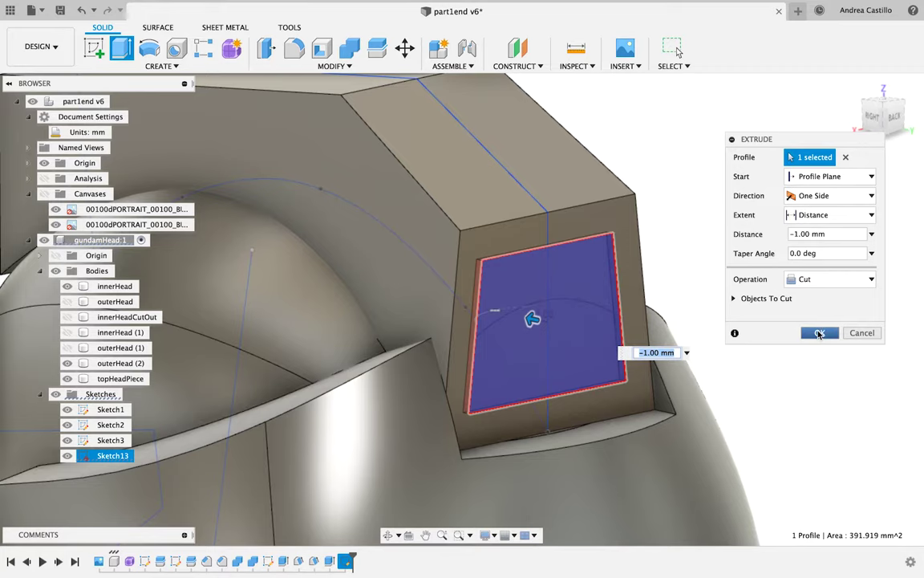
pyautogui.click(819, 333)
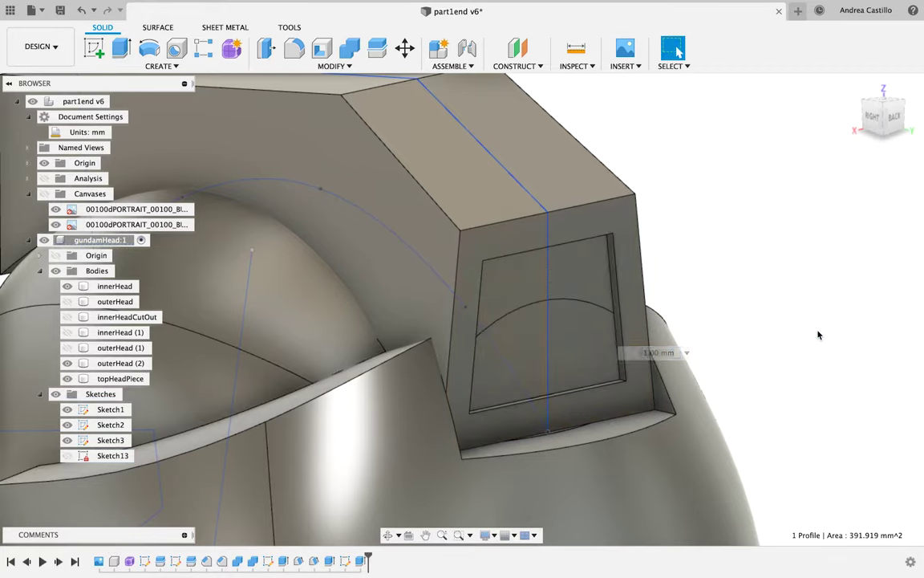
# Chamfer the four rim edges of the recess in the crest's rear face with a 2 mm distance and a 15-degree angle.
pyautogui.click(896, 117)
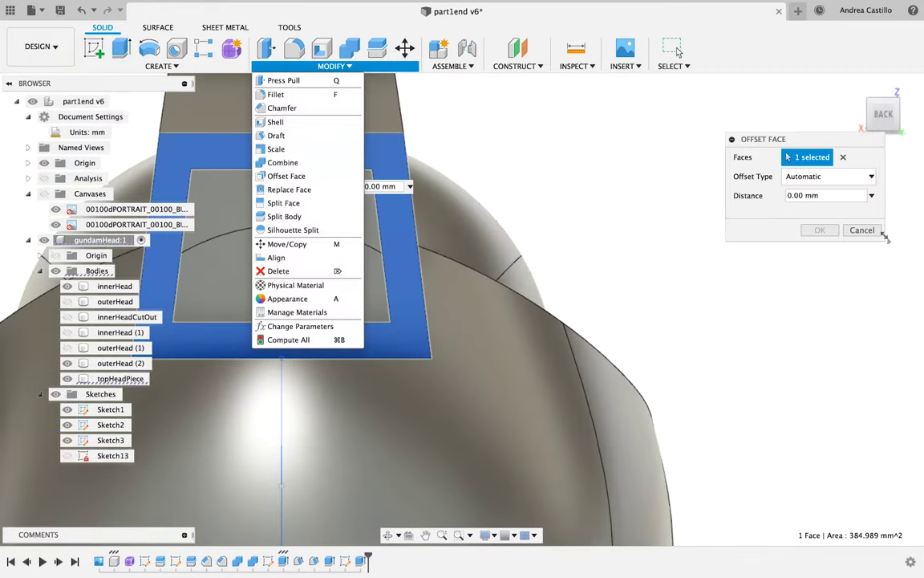
pyautogui.press('Escape')
pyautogui.press('Escape')
pyautogui.click(335, 66)
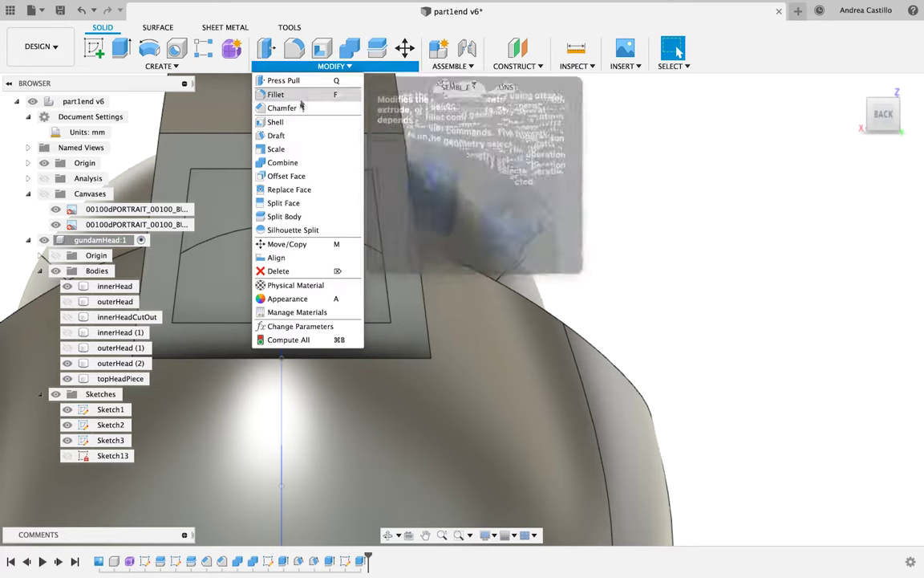
pyautogui.click(281, 107)
pyautogui.click(231, 170)
pyautogui.click(189, 179)
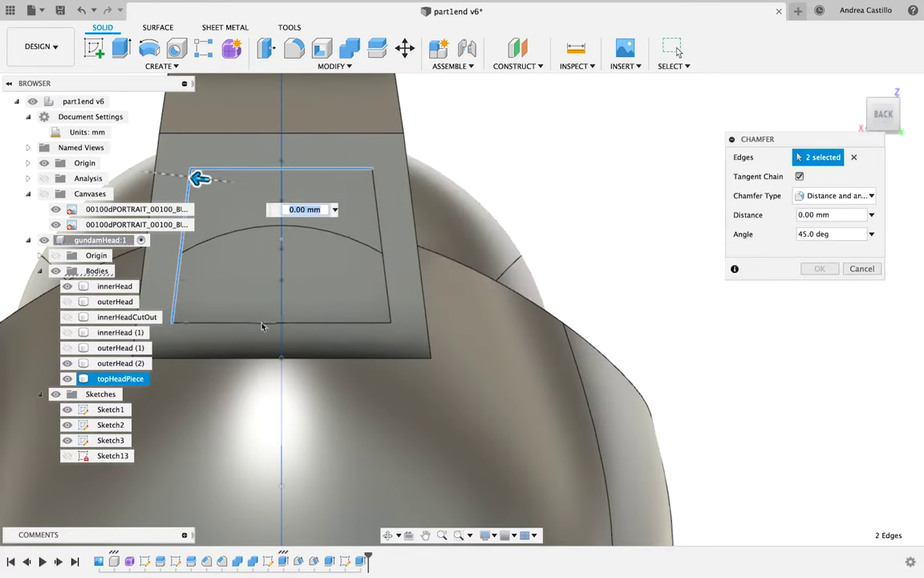
pyautogui.click(303, 322)
pyautogui.click(384, 261)
pyautogui.moveTo(369, 259); pyautogui.dragTo(380, 257)
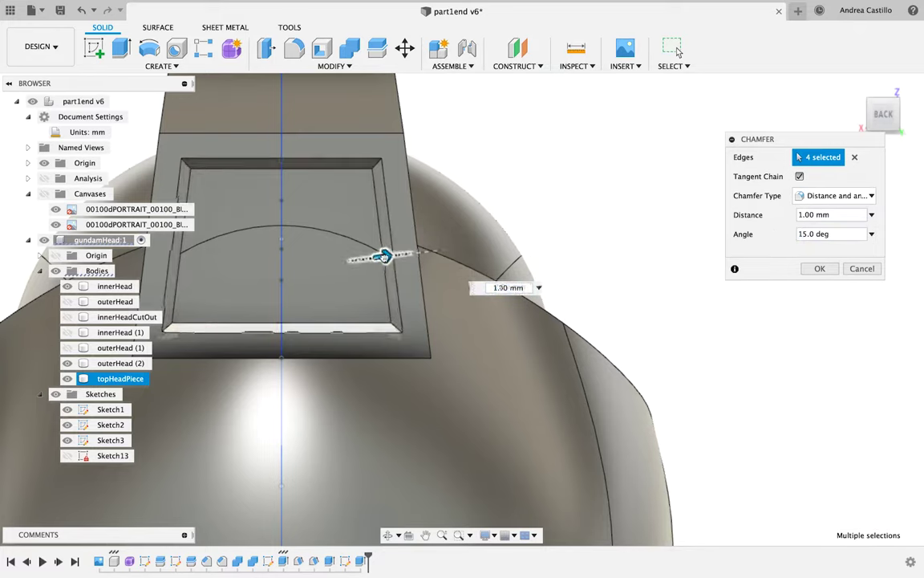
pyautogui.moveTo(382, 257); pyautogui.dragTo(393, 257)
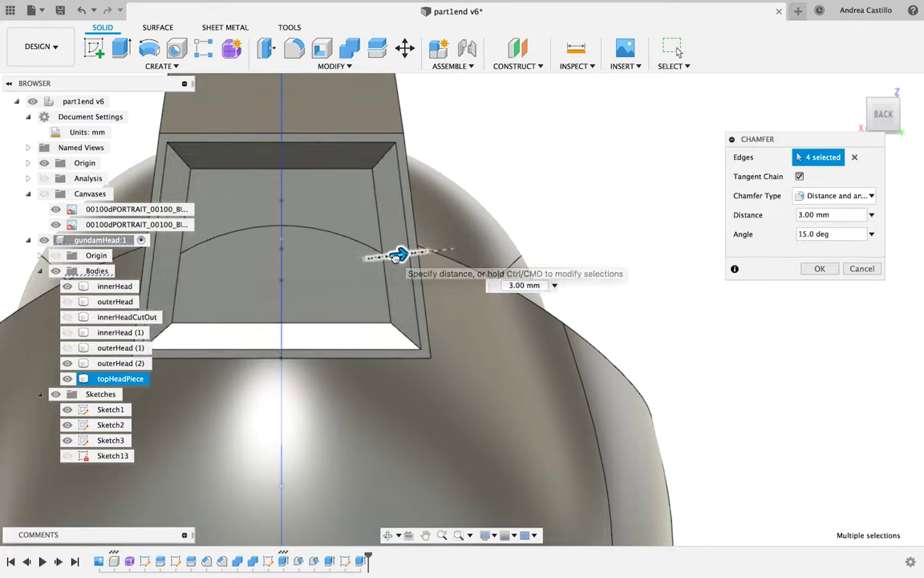
pyautogui.click(826, 270)
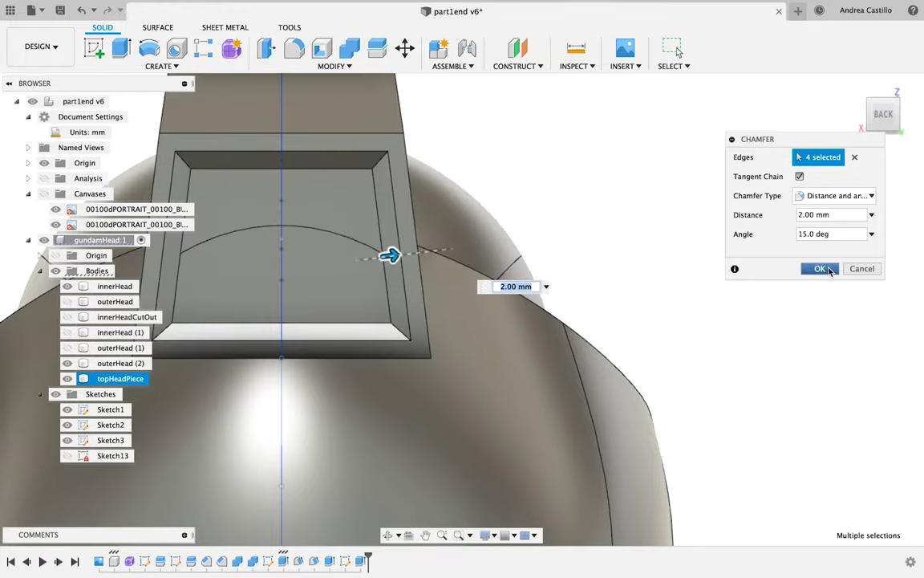
# Begin a fillet on the crest, choosing its front face's upper and side edges, the long upper edges, the peak edge and one side's rear edges.
pyautogui.click(904, 116)
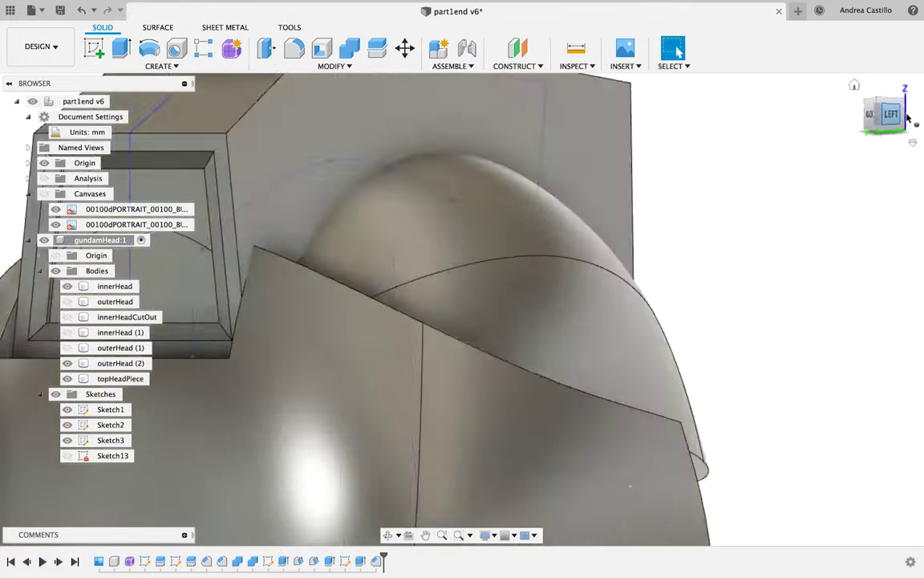
pyautogui.click(904, 117)
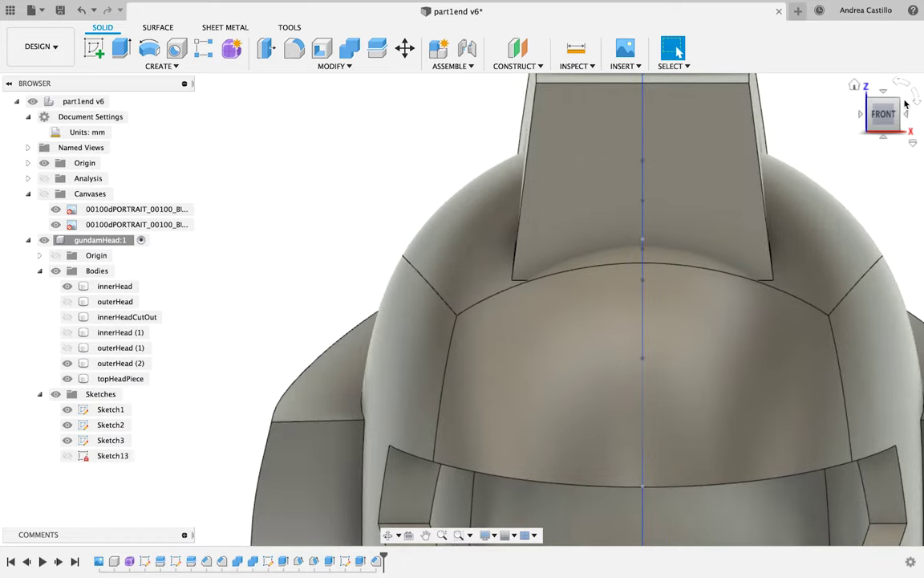
pyautogui.scroll(-2, 768, 219)
pyautogui.moveTo(883, 122); pyautogui.dragTo(876, 133)
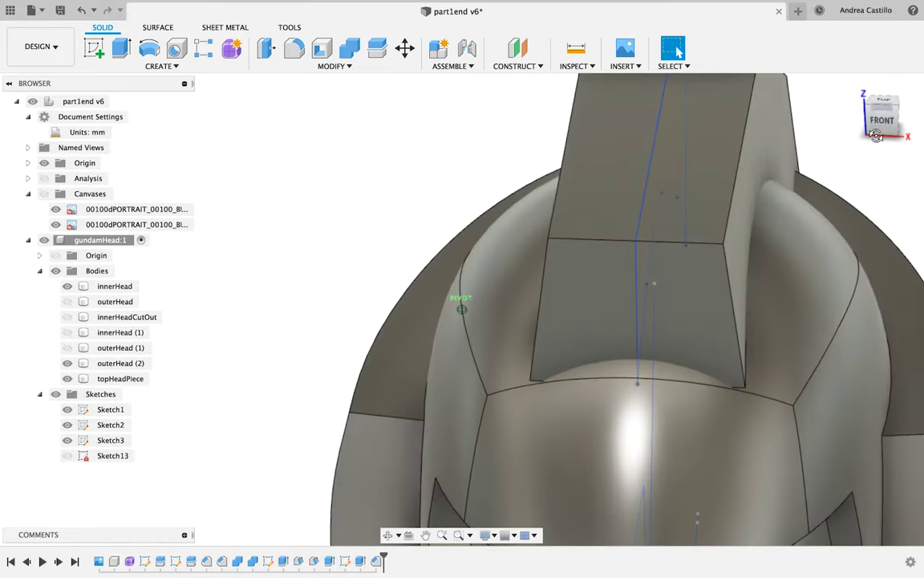
pyautogui.click(294, 49)
pyautogui.click(544, 269)
pyautogui.click(564, 245)
pyautogui.click(548, 228)
pyautogui.click(548, 229)
pyautogui.click(553, 227)
pyautogui.moveTo(526, 229); pyautogui.dragTo(287, 215, button='middle')
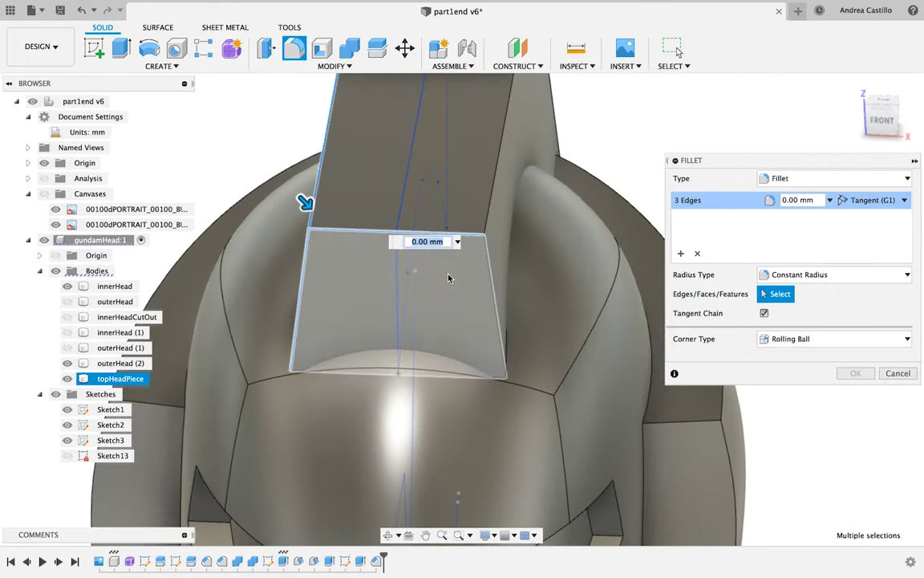
pyautogui.click(492, 280)
pyautogui.click(487, 221)
pyautogui.moveTo(468, 212); pyautogui.dragTo(295, 276, button='middle')
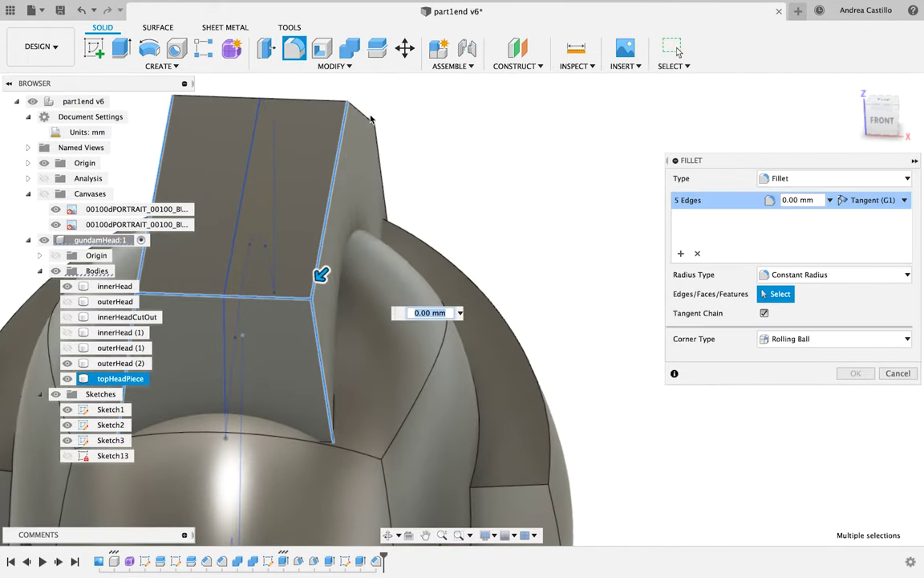
pyautogui.click(361, 113)
pyautogui.click(386, 157)
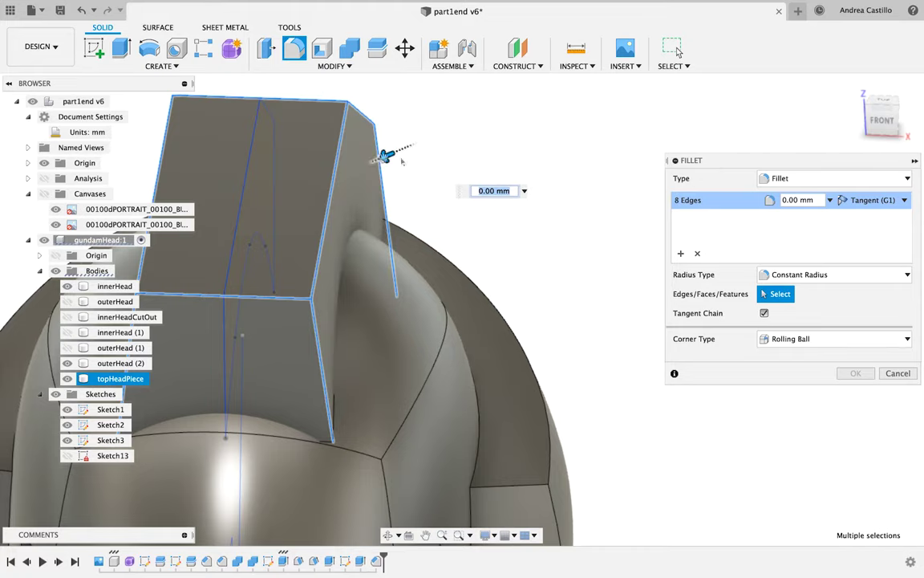
# Add the remaining edges around the crest's rear end to the fillet and apply it with a 1 mm radius.
pyautogui.click(894, 121)
pyautogui.click(898, 119)
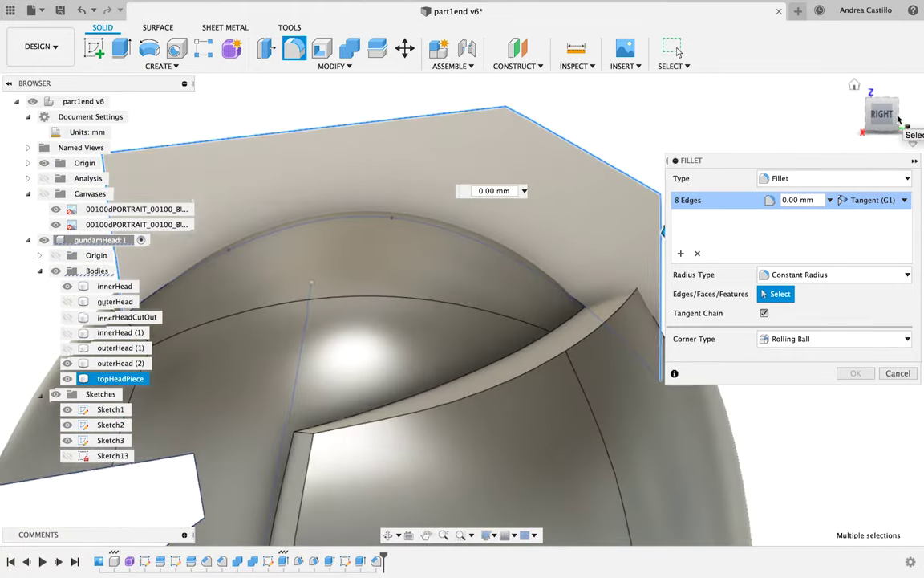
pyautogui.click(900, 119)
pyautogui.click(623, 260)
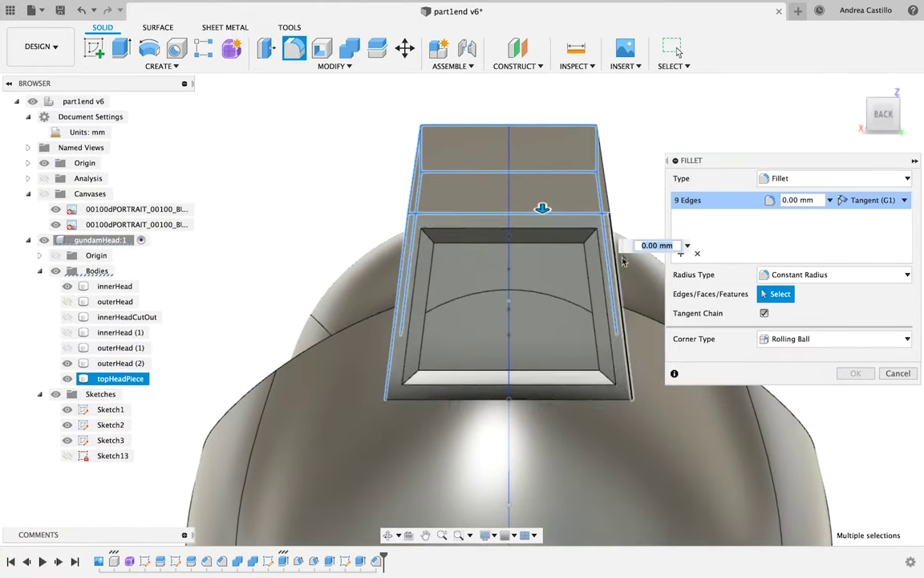
pyautogui.click(621, 264)
pyautogui.click(896, 120)
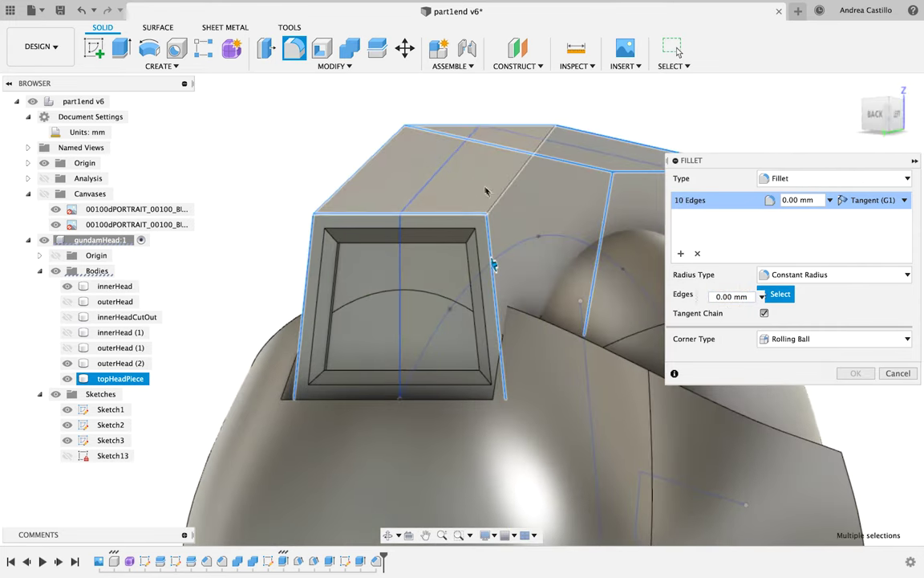
pyautogui.click(503, 191)
pyautogui.moveTo(504, 191); pyautogui.dragTo(504, 195)
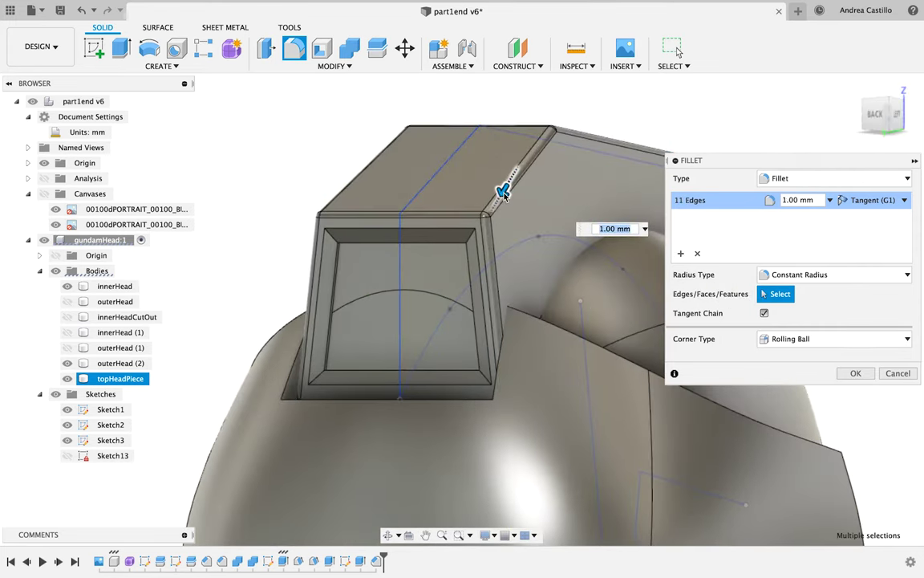
pyautogui.click(856, 374)
pyautogui.click(890, 121)
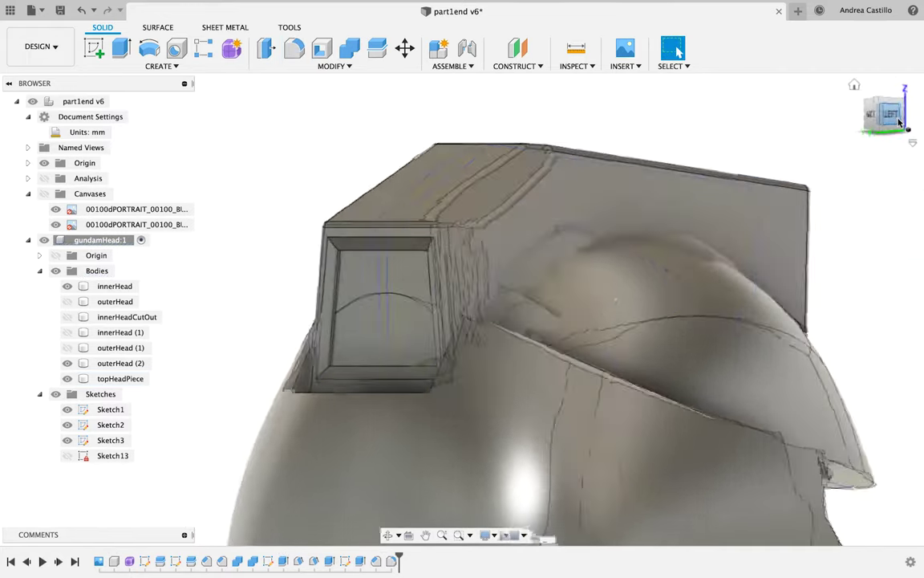
# Sketch on the crest's sloped front face and offset its outline inward by 4 mm.
pyautogui.click(449, 299)
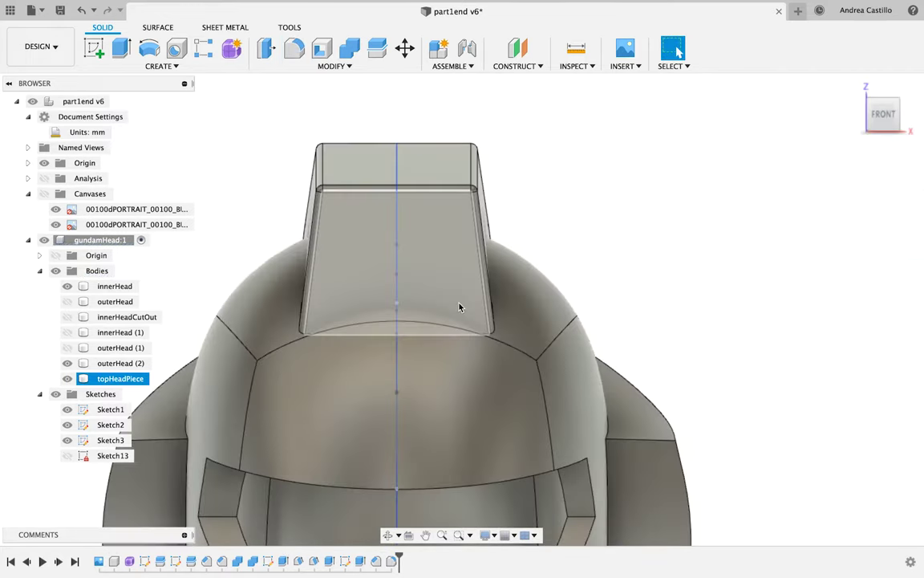
pyautogui.click(426, 242)
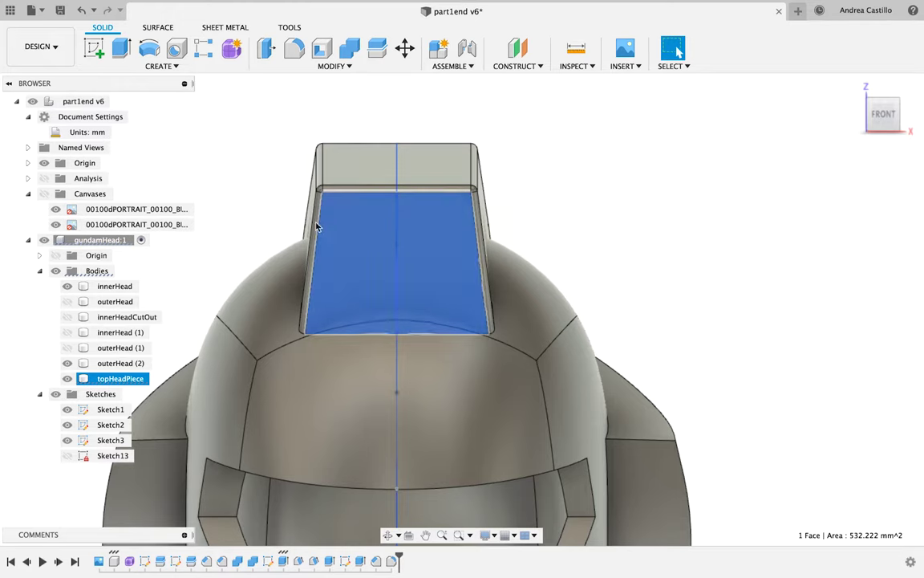
pyautogui.click(94, 48)
pyautogui.click(561, 289)
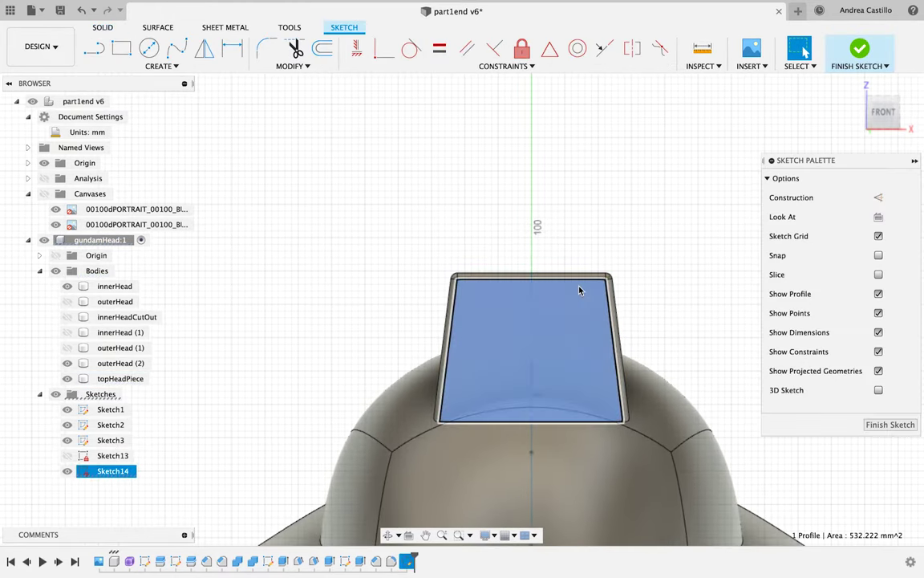
pyautogui.click(322, 48)
pyautogui.click(589, 278)
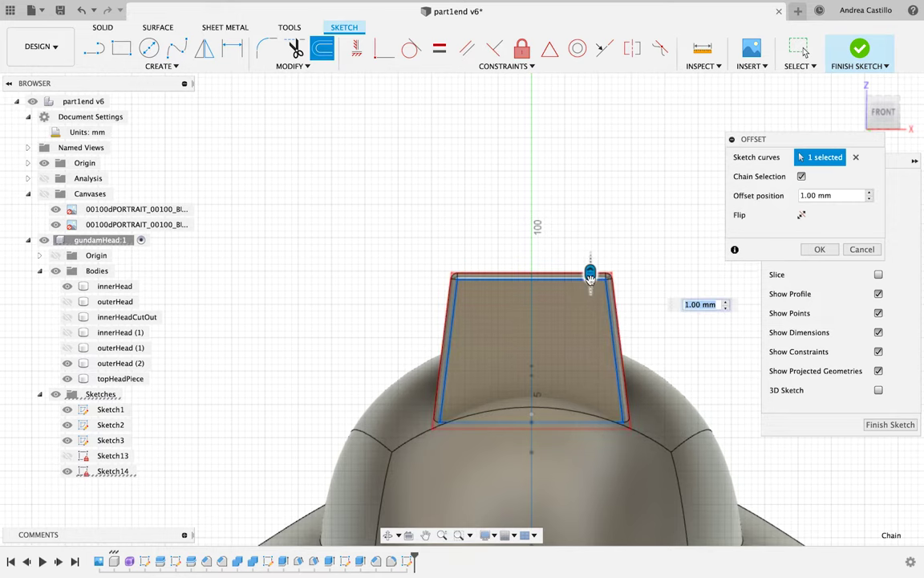
pyautogui.moveTo(590, 273); pyautogui.dragTo(589, 285)
pyautogui.click(706, 315)
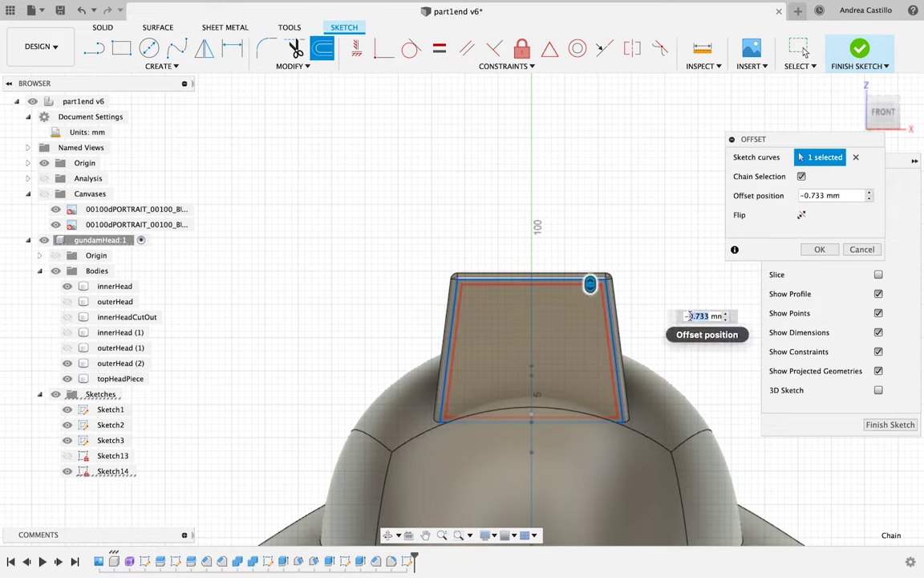
pyautogui.write('-4')
pyautogui.press('Return')
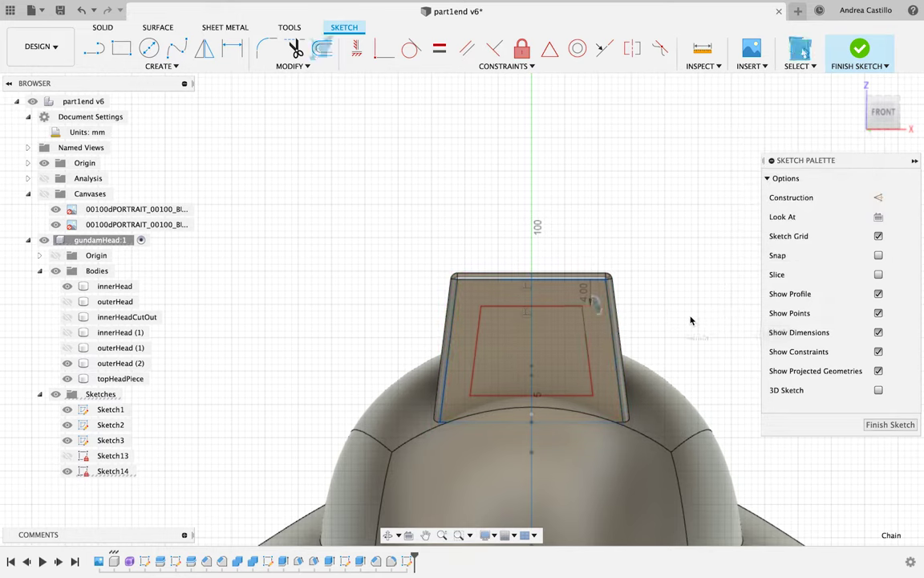
# Extrude the inner offset profile on the crest's front face by -1 mm as a cut.
pyautogui.rightClick(579, 344)
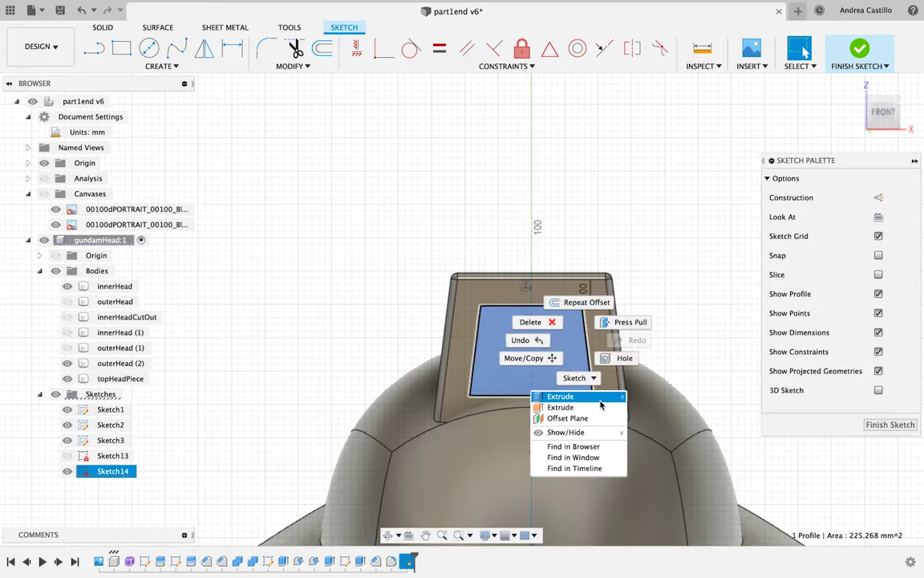
pyautogui.click(560, 397)
pyautogui.click(870, 116)
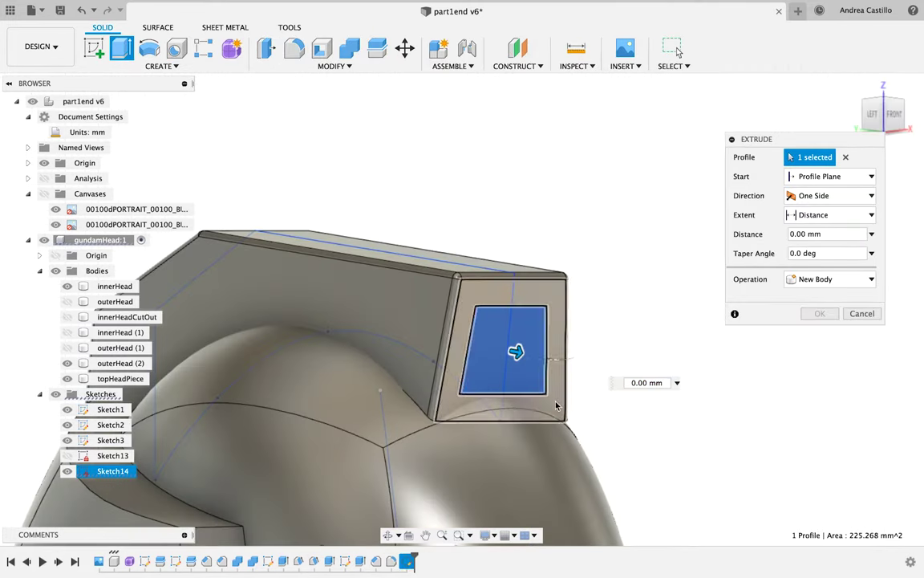
pyautogui.moveTo(517, 351); pyautogui.dragTo(504, 349)
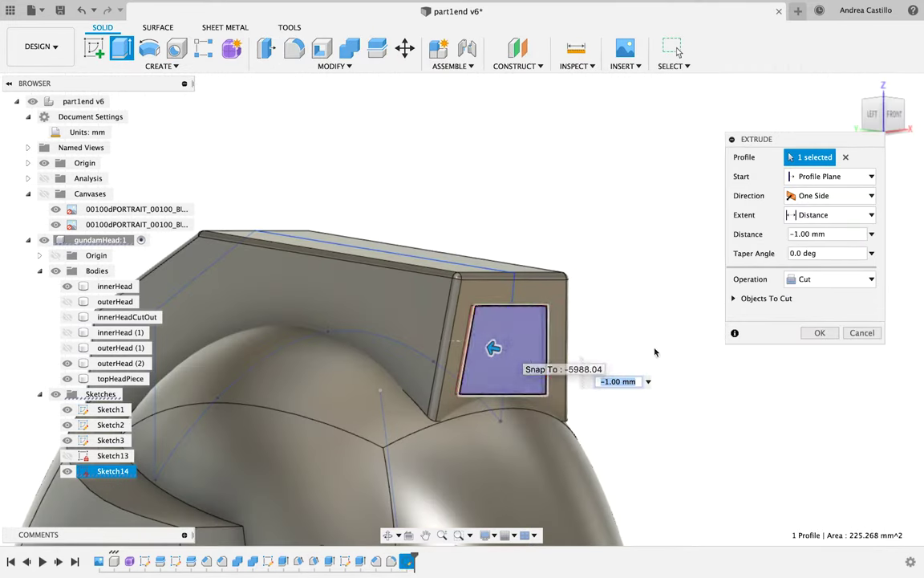
pyautogui.click(818, 333)
# Combine the bodies with a Cut operation, using innerHead as target and topHeadPiece as tool, keeping the tool body.
pyautogui.moveTo(884, 119)
pyautogui.mouseDown()
pyautogui.moveTo(854, 138)
pyautogui.moveTo(812, 121)
pyautogui.mouseUp()
pyautogui.click(724, 214)
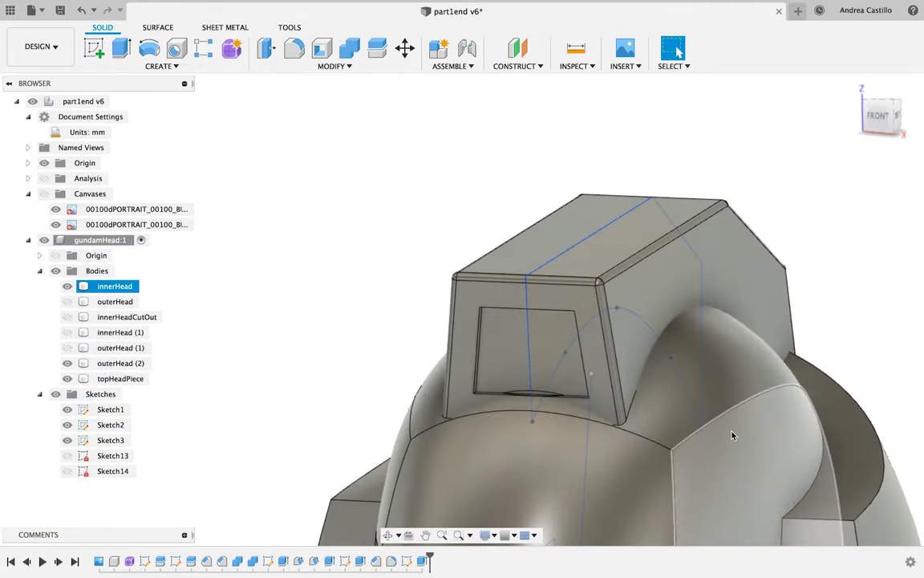
pyautogui.click(350, 49)
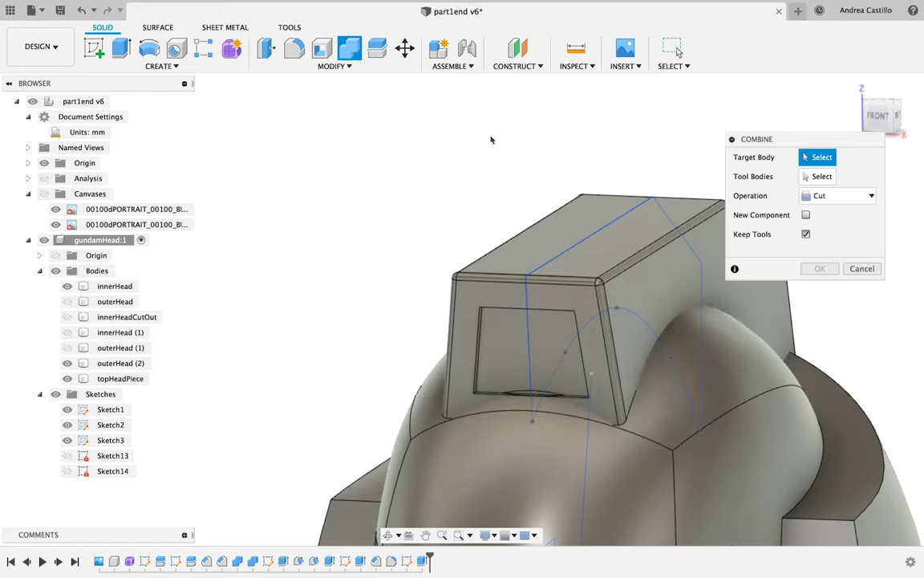
pyautogui.click(712, 358)
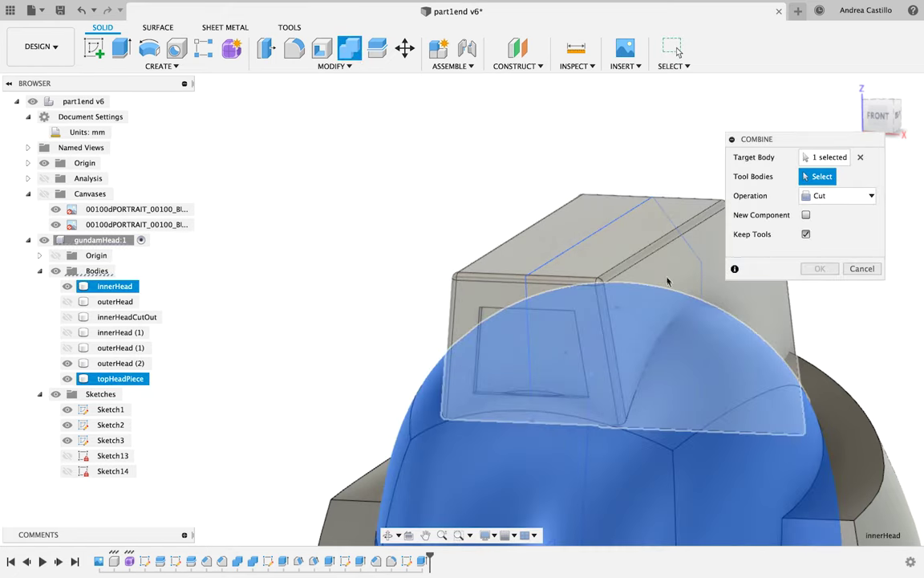
pyautogui.click(669, 268)
pyautogui.click(819, 269)
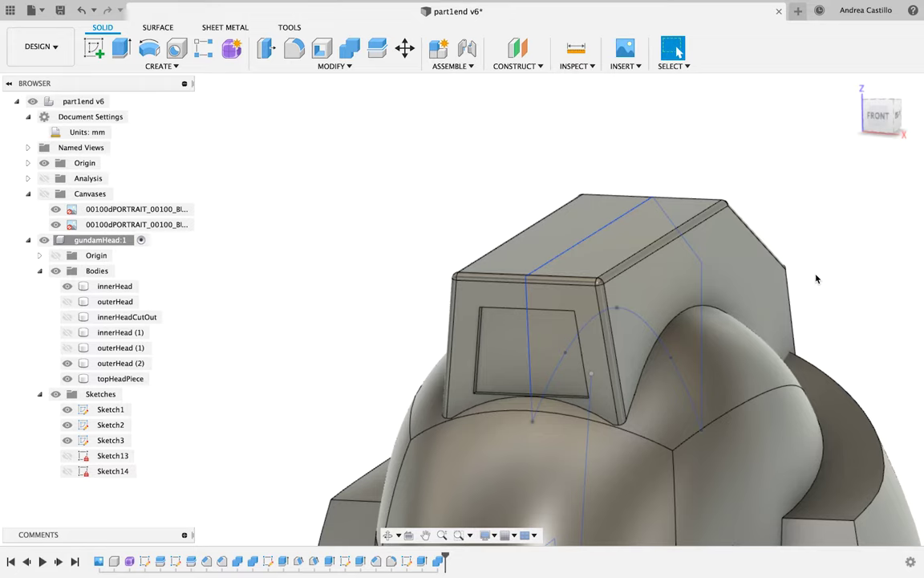
# Toggle the topHeadPiece body's visibility to inspect the cut made in the head beneath it.
pyautogui.click(690, 306)
pyautogui.press('v')
pyautogui.click(66, 379)
pyautogui.click(66, 380)
pyautogui.click(121, 378)
# Chamfer the four rim edges of the crest's front recess with a 3 mm distance and a 15-degree angle.
pyautogui.scroll(3, 565, 384)
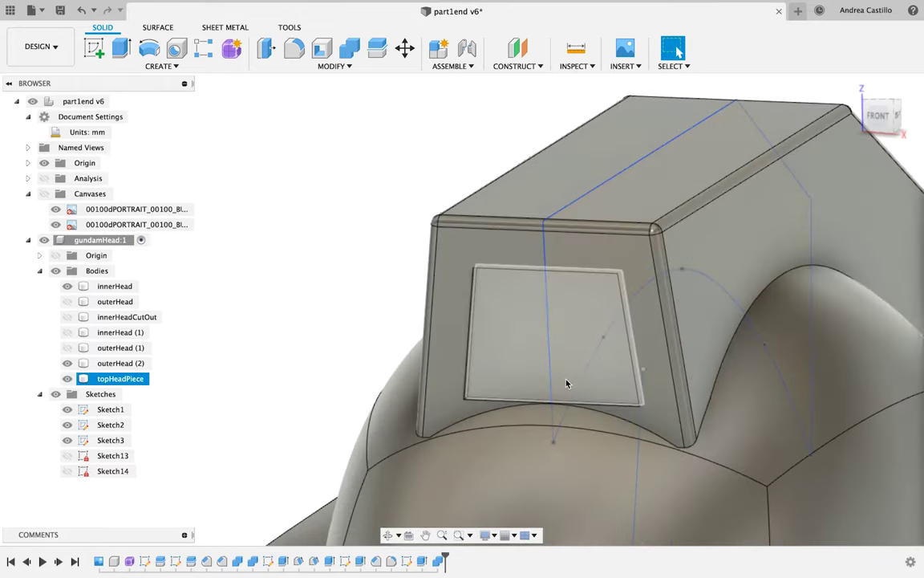
pyautogui.scroll(2, 565, 384)
pyautogui.click(279, 102)
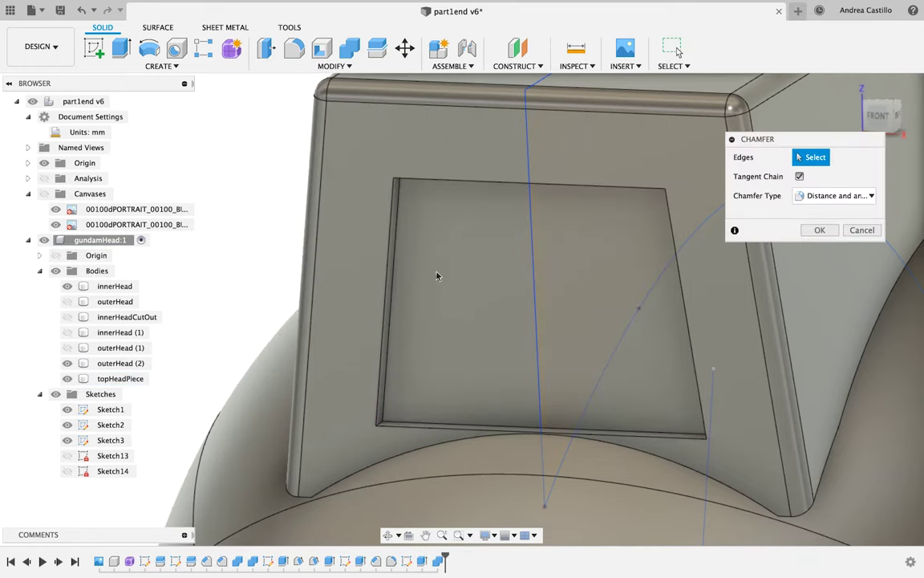
pyautogui.click(390, 281)
pyautogui.click(427, 181)
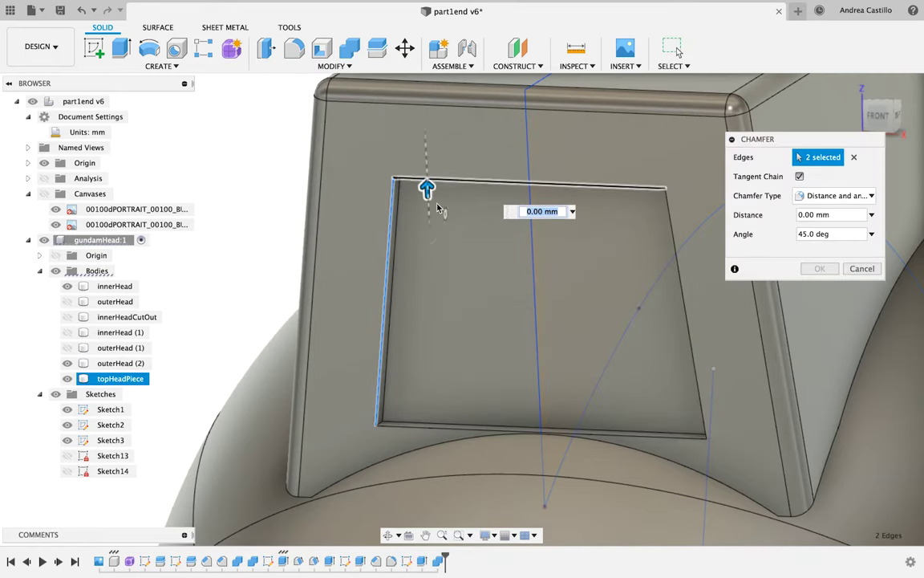
pyautogui.click(640, 436)
pyautogui.click(697, 385)
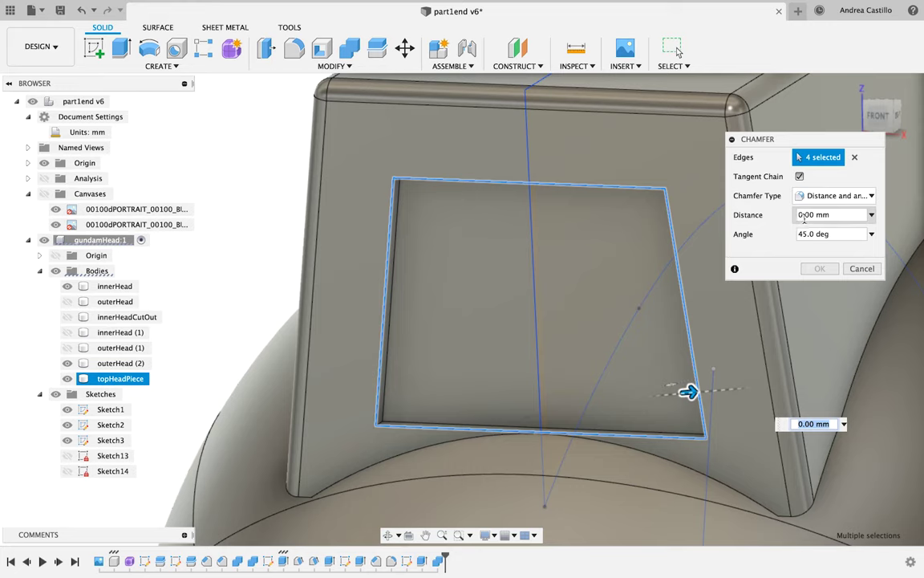
pyautogui.moveTo(803, 233); pyautogui.dragTo(788, 217)
pyautogui.write('2')
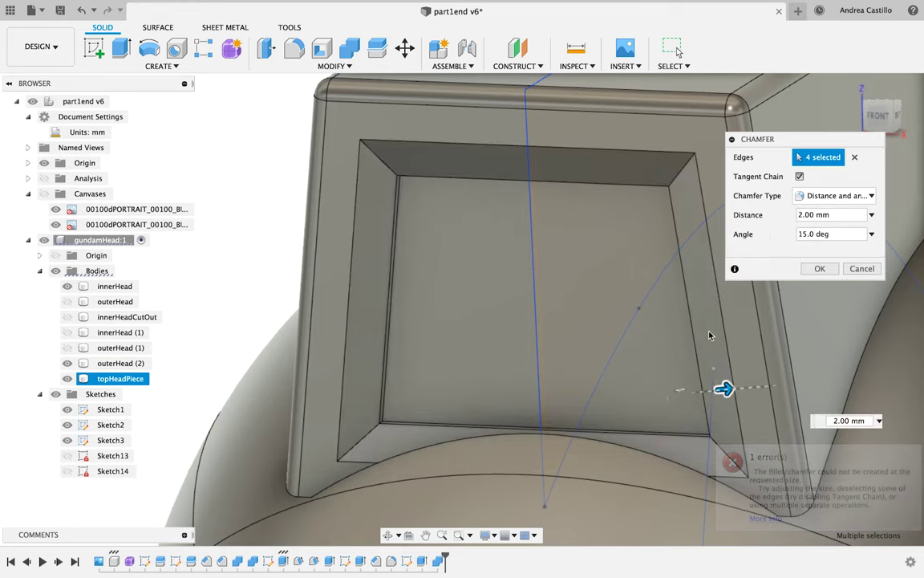
pyautogui.scroll(-2, 714, 333)
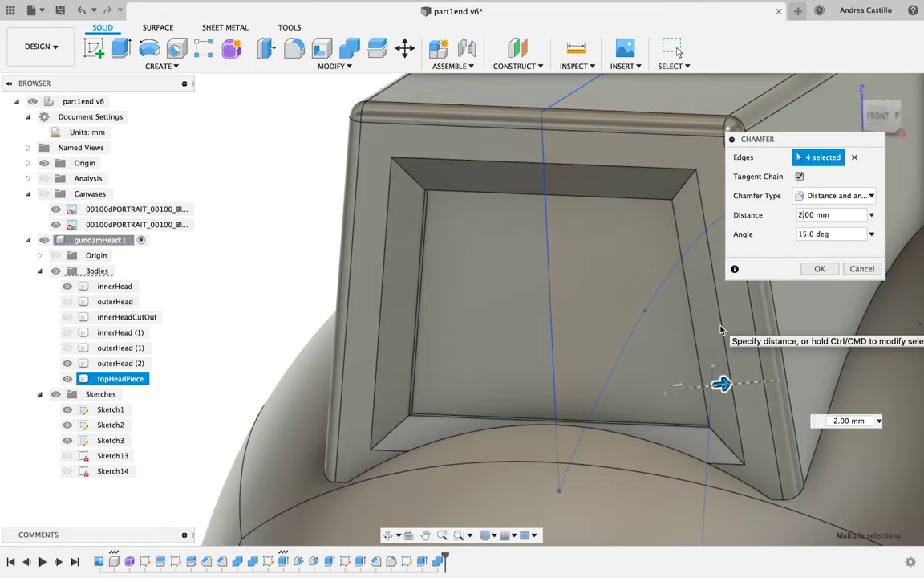
pyautogui.press('BackSpace')
pyautogui.write('3')
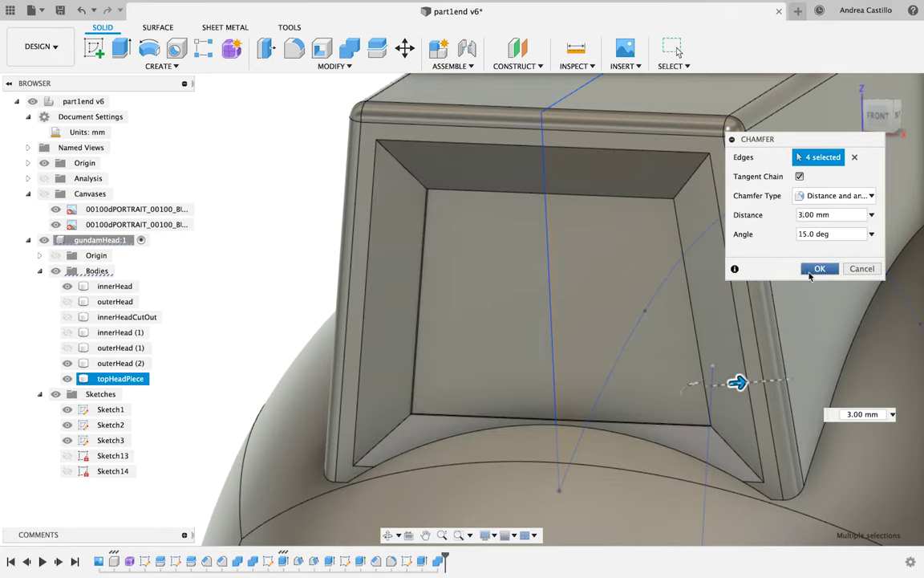
pyautogui.click(819, 268)
# Roll the timeline back to just after the crest's edge fillet, before the front recess sketch.
pyautogui.keyDown('shift'); pyautogui.moveTo(835, 120); pyautogui.dragTo(848, 131, button='middle'); pyautogui.keyUp('shift')
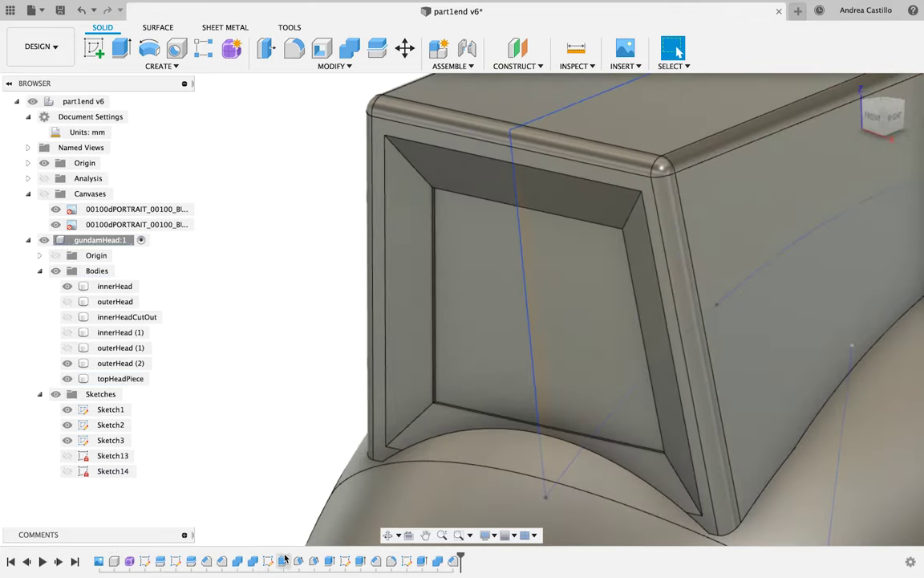
pyautogui.click(421, 562)
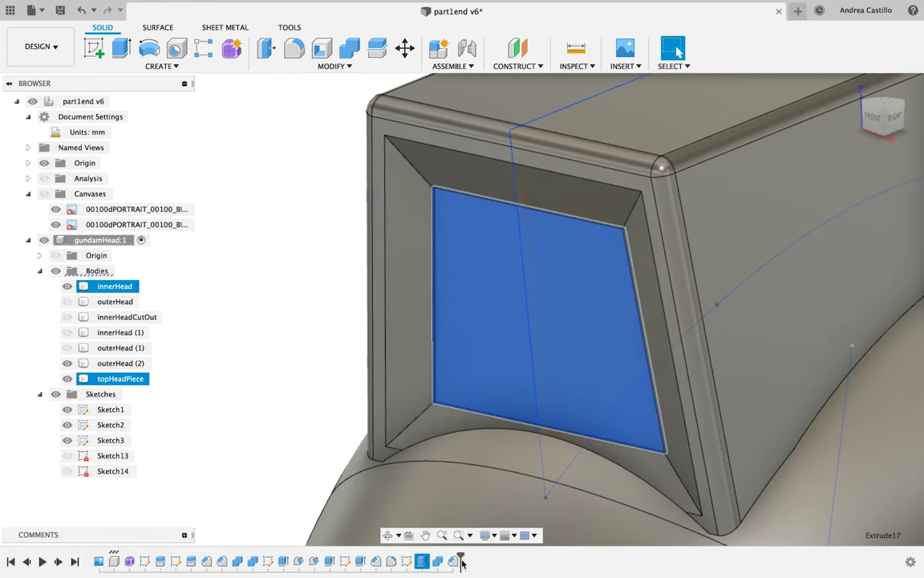
pyautogui.moveTo(462, 562); pyautogui.dragTo(397, 561)
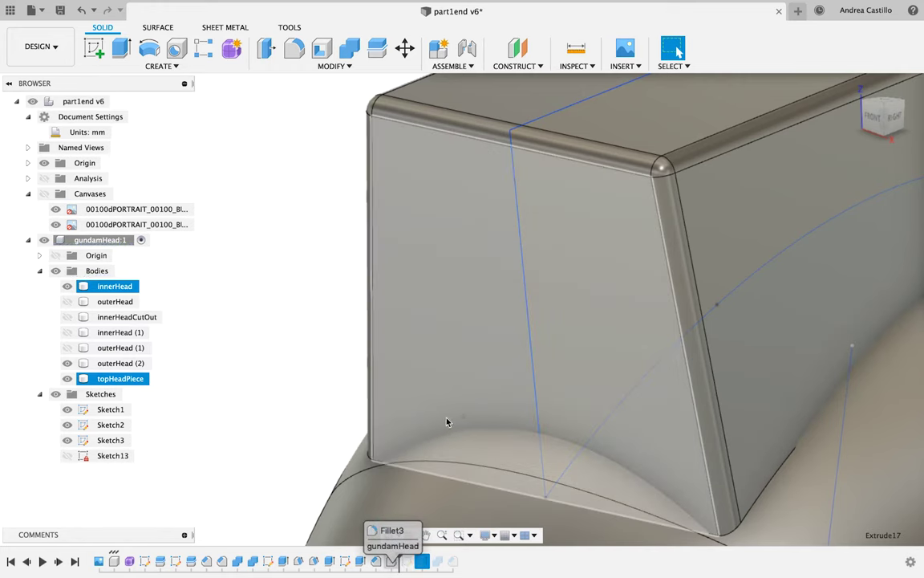
# Extrude the crest's whole front face outward by 2 mm as a cut to clear the head material in front.
pyautogui.click(473, 413)
pyautogui.click(122, 49)
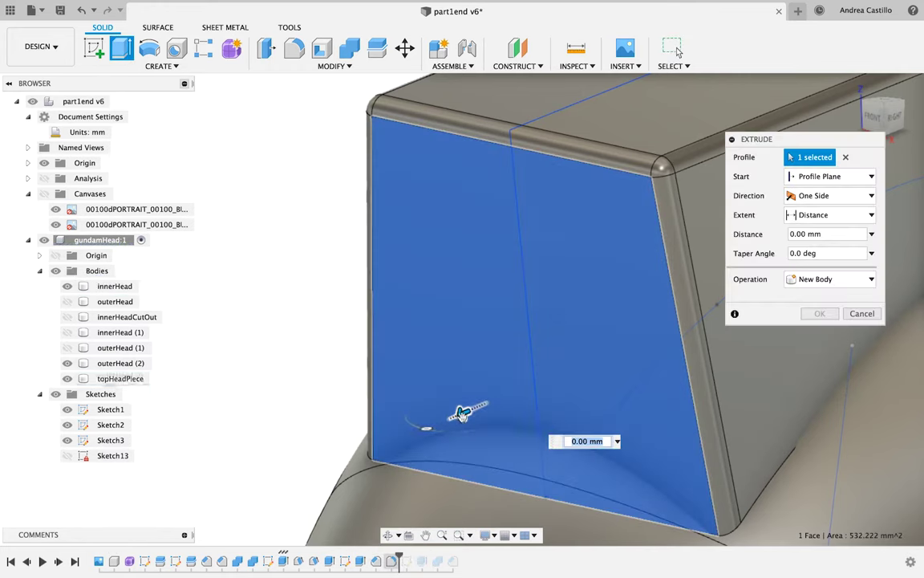
pyautogui.moveTo(454, 413)
pyautogui.mouseDown()
pyautogui.moveTo(442, 432)
pyautogui.moveTo(439, 423)
pyautogui.mouseUp()
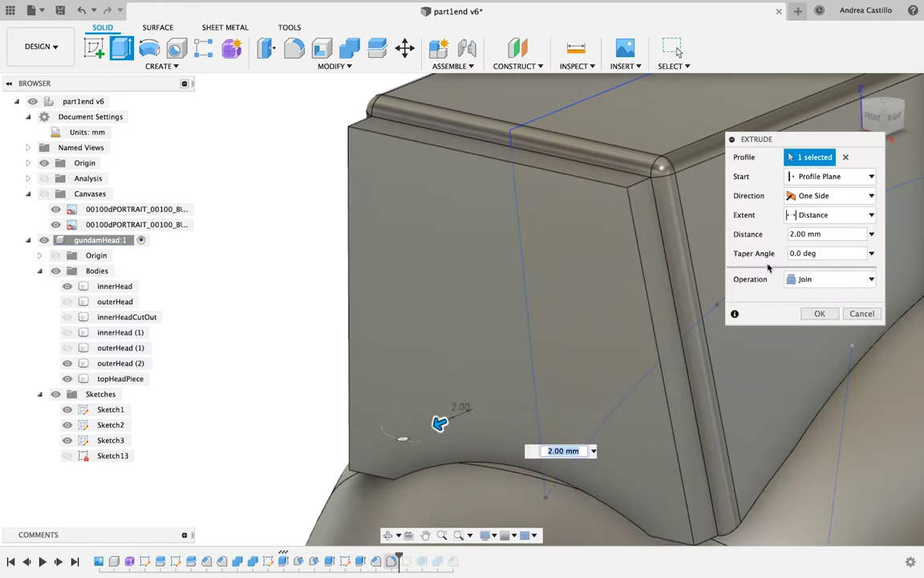
pyautogui.click(835, 279)
pyautogui.click(804, 308)
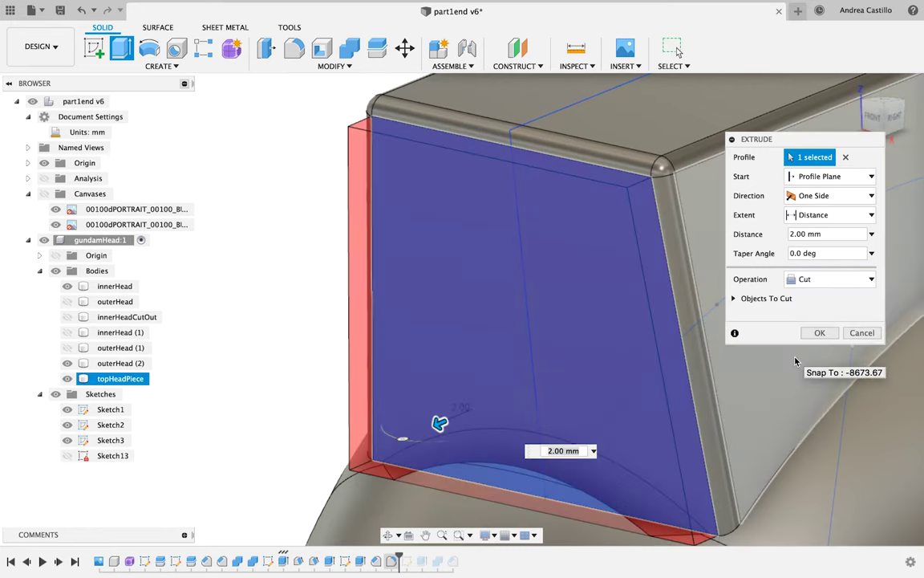
pyautogui.click(892, 117)
pyautogui.click(845, 136)
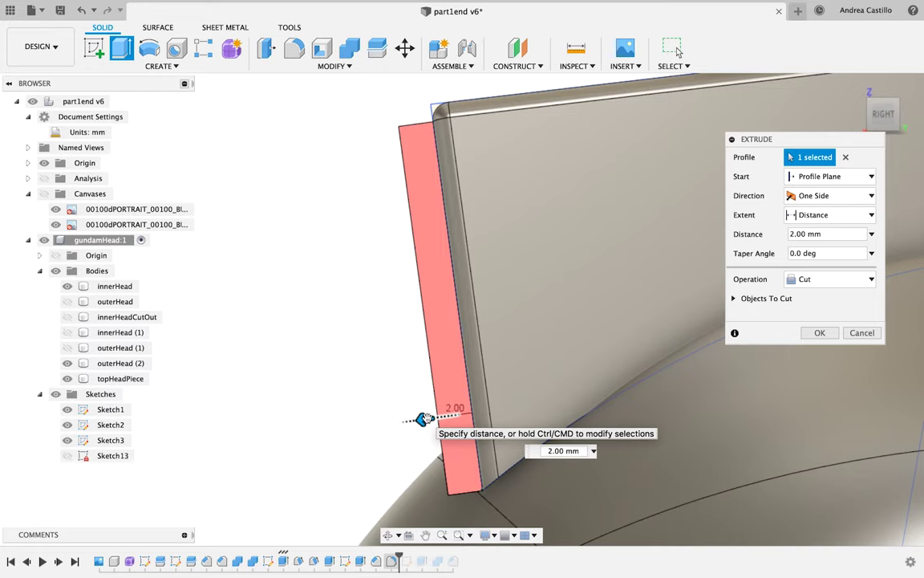
pyautogui.click(826, 335)
# Roll the timeline forward to its end and check the crest's recess from the right and front views.
pyautogui.moveTo(882, 119); pyautogui.dragTo(903, 118)
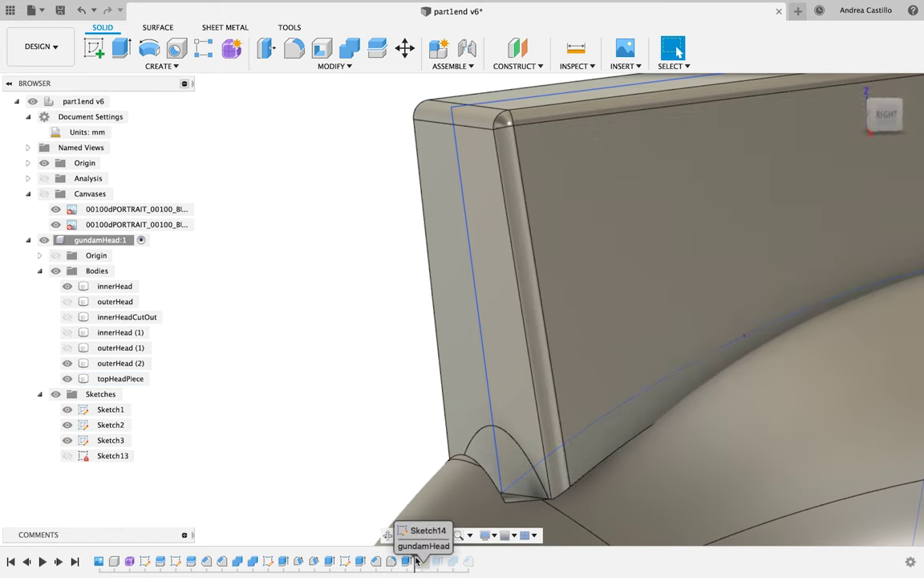
pyautogui.moveTo(414, 560); pyautogui.dragTo(495, 561)
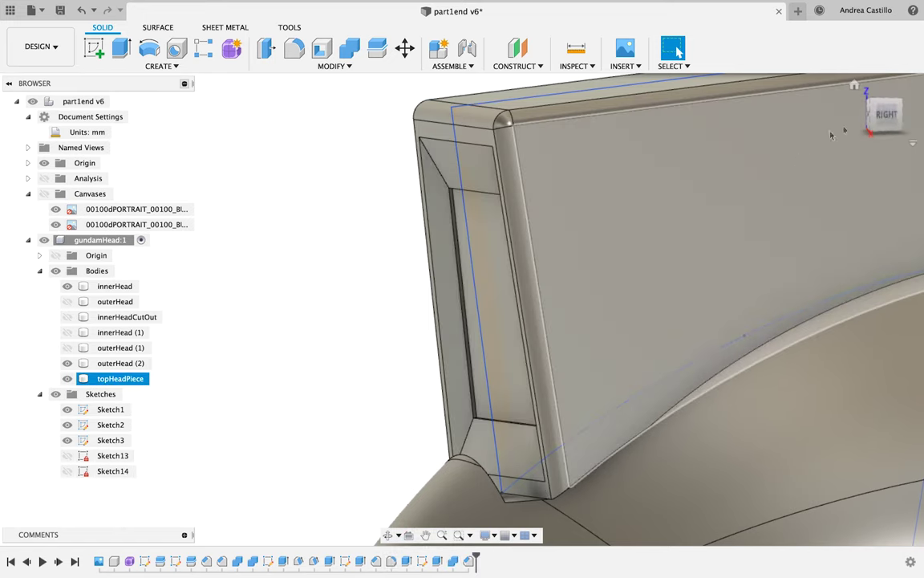
pyautogui.click(885, 115)
pyautogui.scroll(-2, 667, 465)
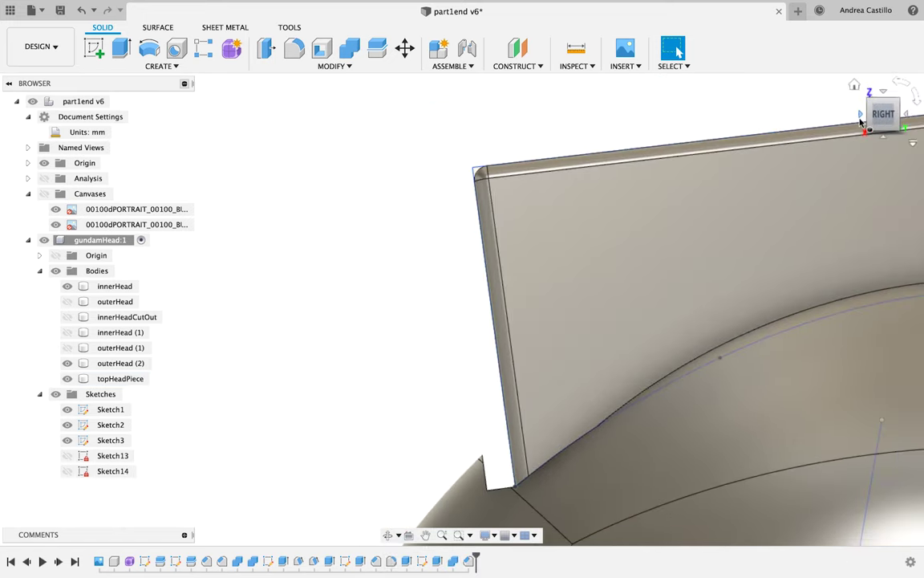
pyautogui.click(860, 117)
pyautogui.scroll(-2, 662, 374)
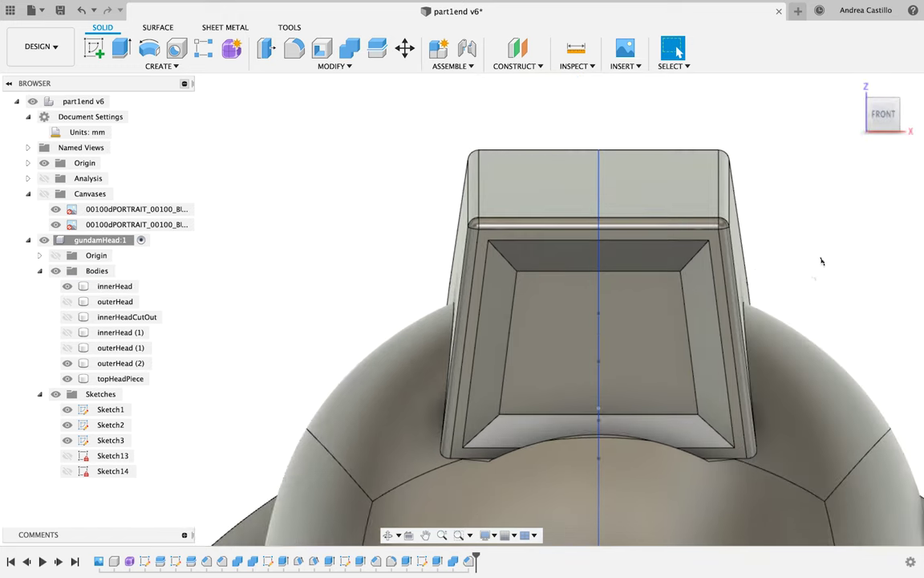